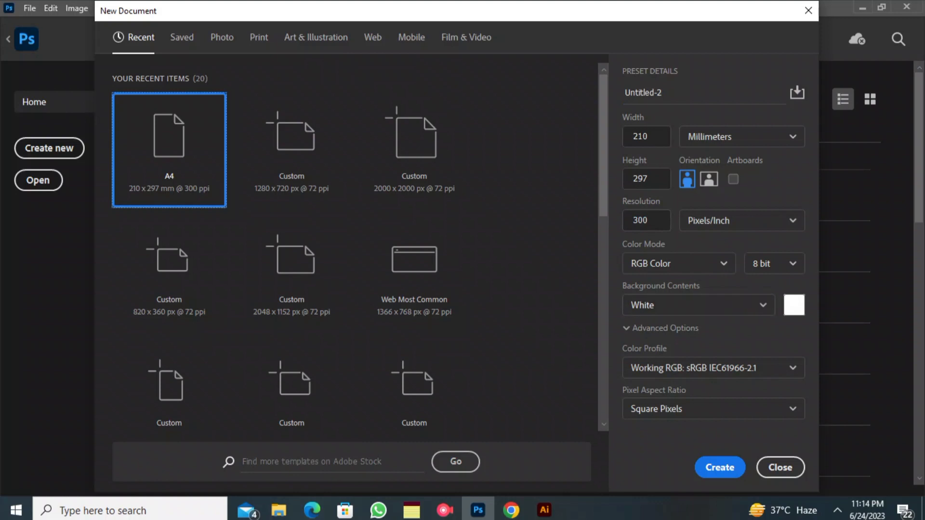
# - Create a 210 x 297 mm A4 document at 300 ppi and move the selected sneaker from the maksim-larin photo into it
pyautogui.click(719, 467)
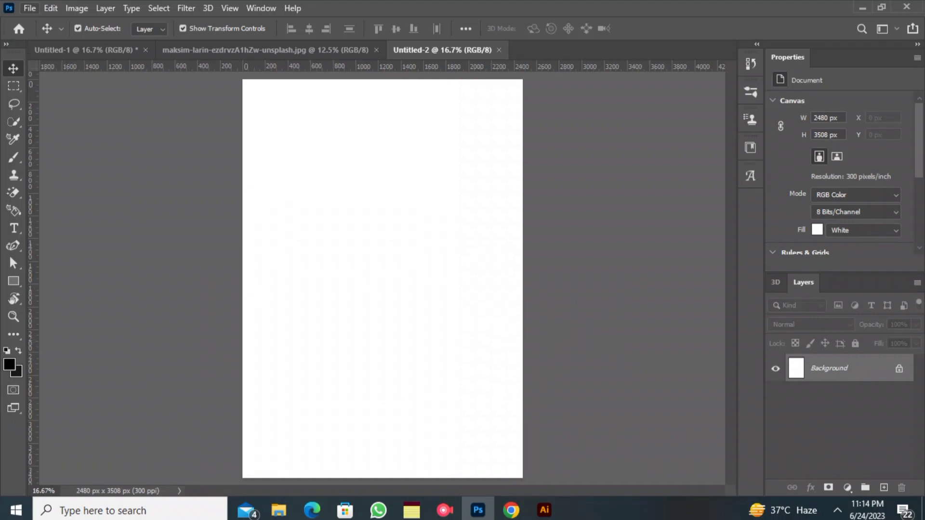
pyautogui.click(266, 50)
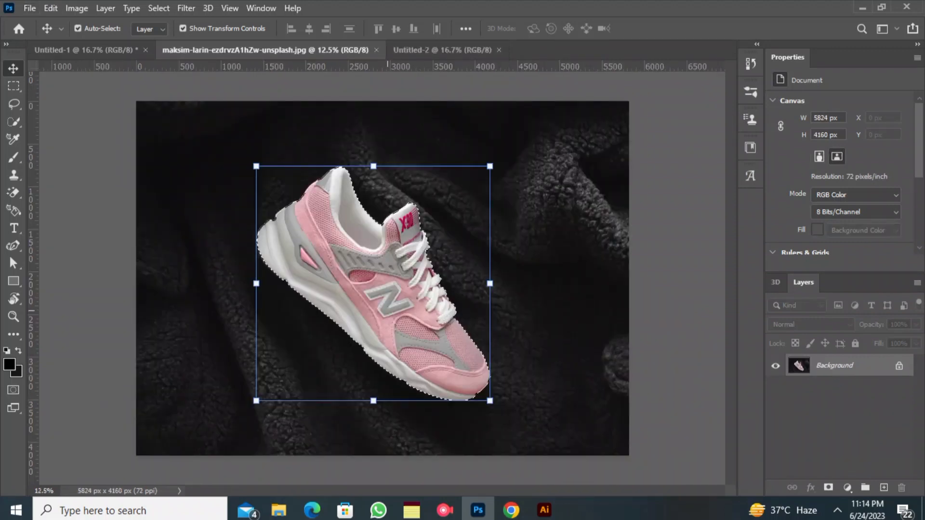
pyautogui.moveTo(388, 311); pyautogui.dragTo(422, 110)
pyautogui.moveTo(440, 139); pyautogui.dragTo(402, 345)
# - Flip the sneaker layer horizontally with Free Transform
pyautogui.rightClick(402, 346)
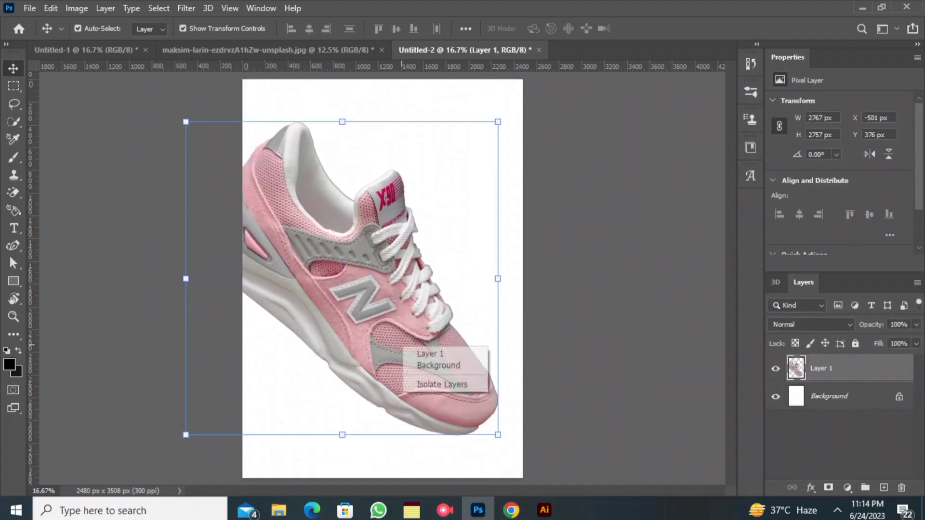
pyautogui.click(402, 346)
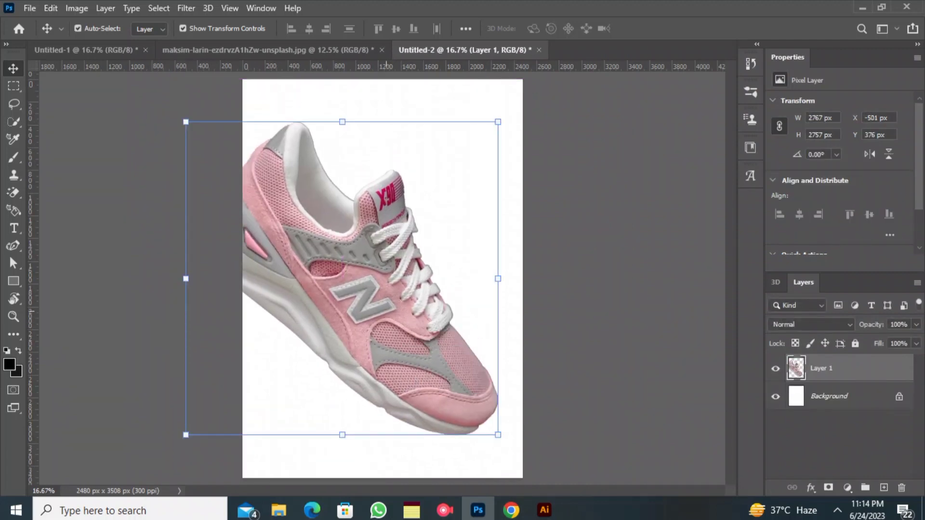
pyautogui.rightClick(386, 311)
pyautogui.click(366, 287)
pyautogui.hotkey('ctrl', 't')
pyautogui.rightClick(367, 289)
pyautogui.click(385, 280)
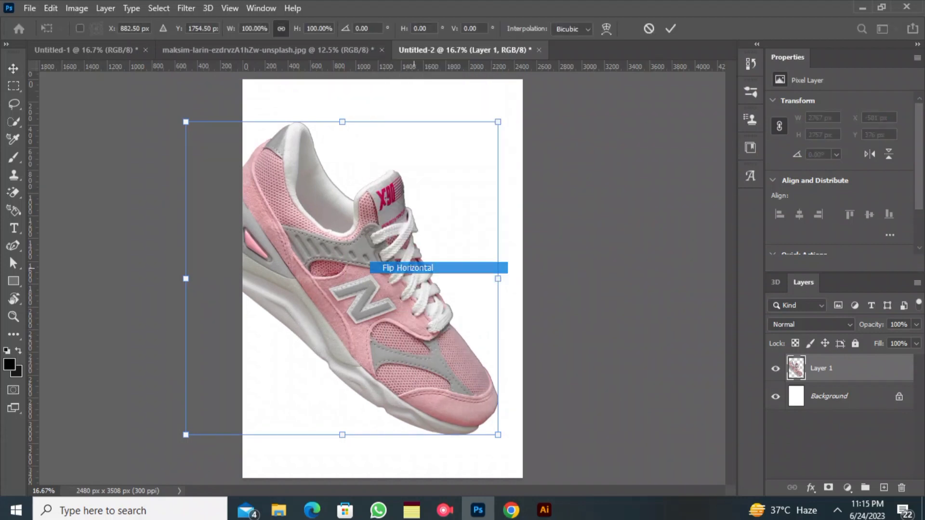
# - Scale the sneaker to about 84%, rotate it so the toe points down, and center it on the page
pyautogui.moveTo(185, 121); pyautogui.dragTo(255, 221)
pyautogui.moveTo(240, 324); pyautogui.dragTo(304, 409)
pyautogui.moveTo(373, 334); pyautogui.dragTo(376, 296)
pyautogui.moveTo(555, 278); pyautogui.dragTo(575, 279)
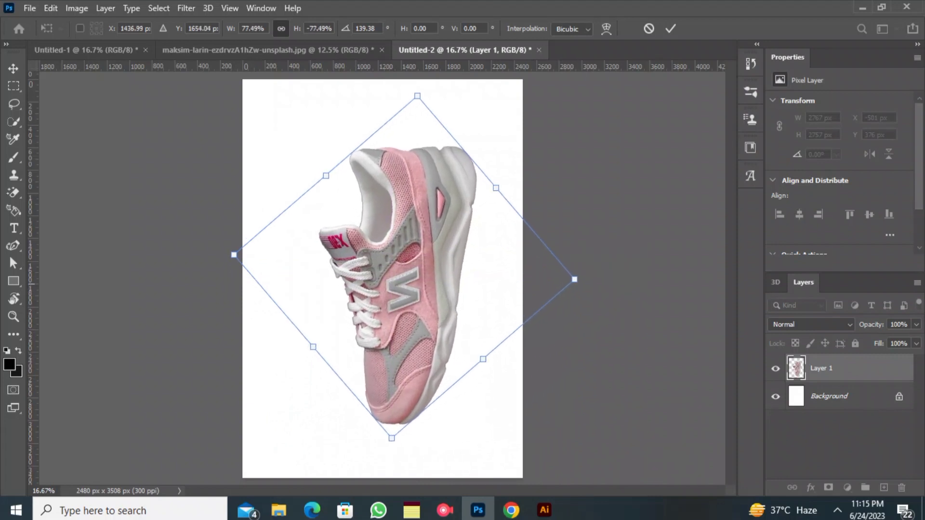
pyautogui.moveTo(233, 254); pyautogui.dragTo(205, 252)
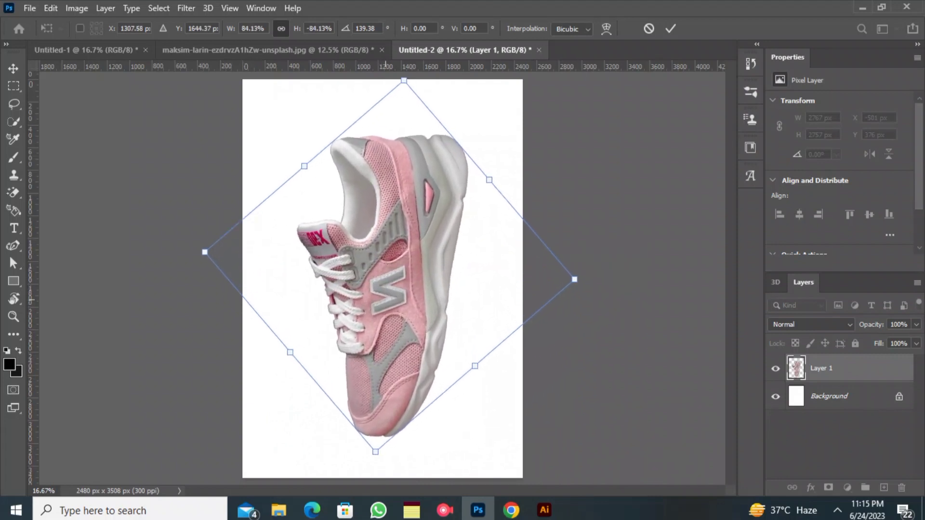
pyautogui.moveTo(393, 264); pyautogui.dragTo(385, 262)
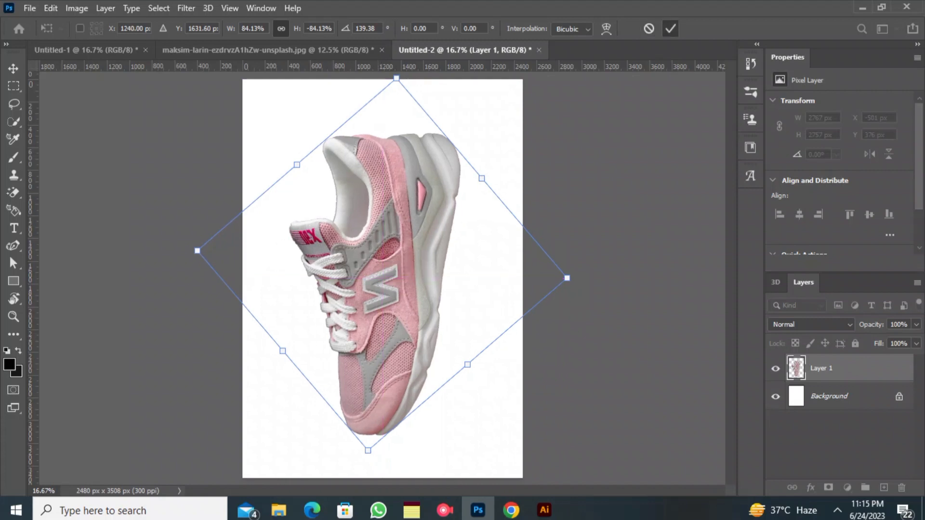
pyautogui.click(670, 29)
pyautogui.click(611, 161)
# - Draw a dark pink rectangle about 2612 x 3568 px covering the page and place it behind the sneaker
pyautogui.click(13, 281)
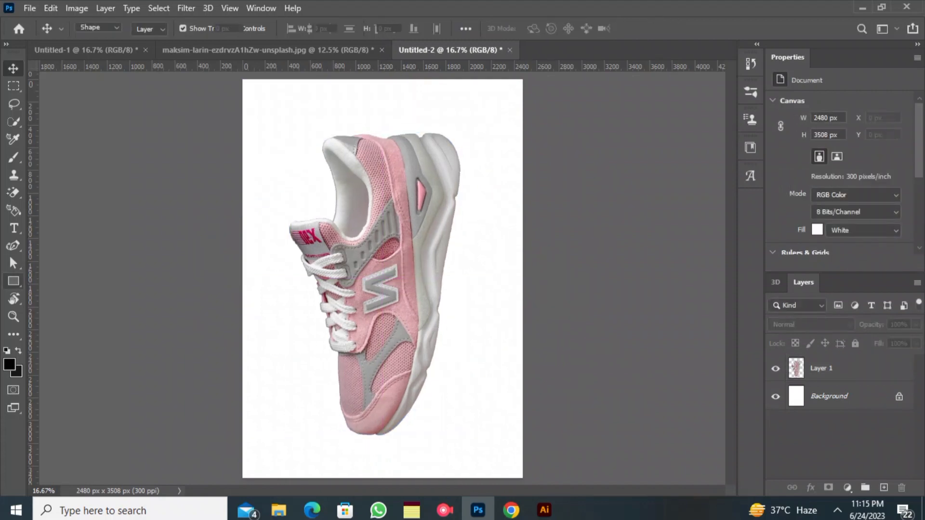
pyautogui.rightClick(13, 280)
pyautogui.click(72, 280)
pyautogui.moveTo(236, 76); pyautogui.dragTo(530, 481)
pyautogui.click(151, 28)
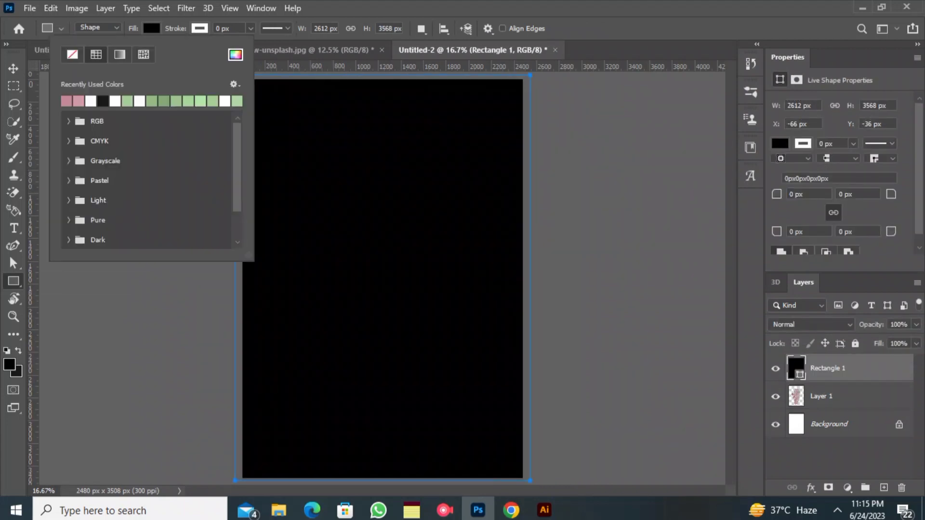
pyautogui.click(66, 101)
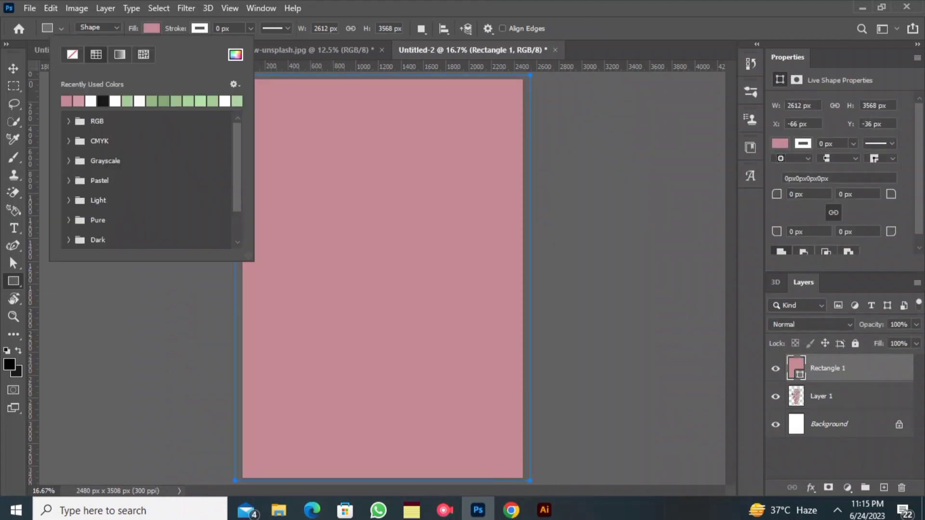
pyautogui.press('Escape')
pyautogui.hotkey('ctrl', '[')
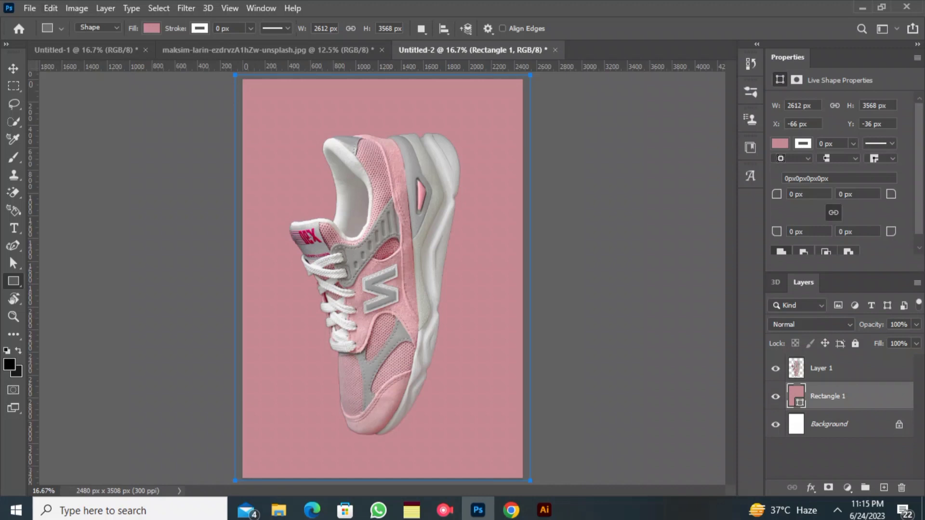
# - Change the background rectangle's fill to the lighter pink from the recently used colors
pyautogui.click(151, 28)
pyautogui.click(79, 101)
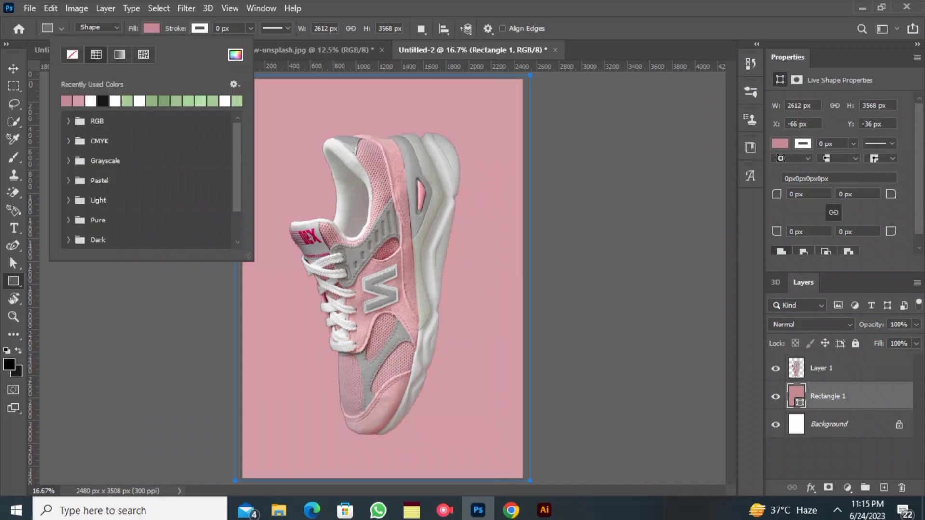
pyautogui.click(151, 28)
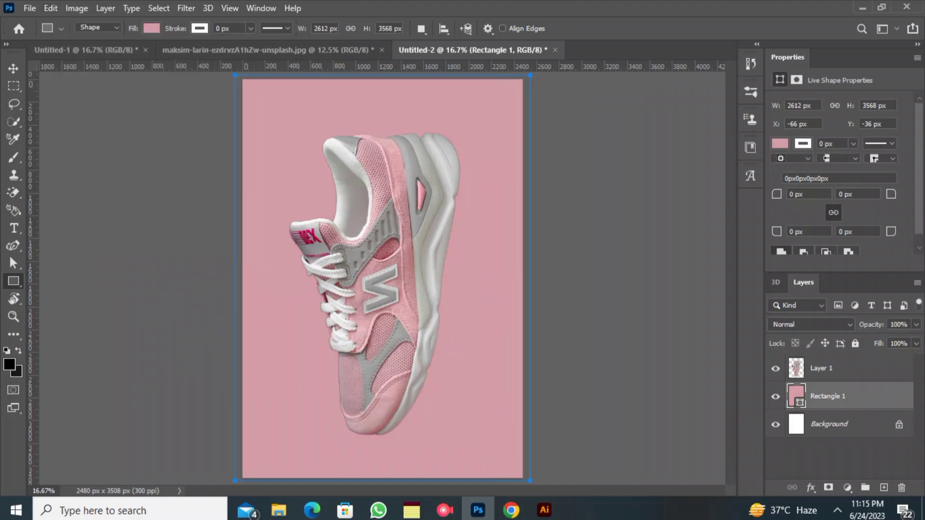
pyautogui.click(13, 68)
pyautogui.click(91, 125)
# - Add the white text SNEAKERS in Myriad Variable Concept Bold Italic over the sneaker's upper part
pyautogui.click(13, 229)
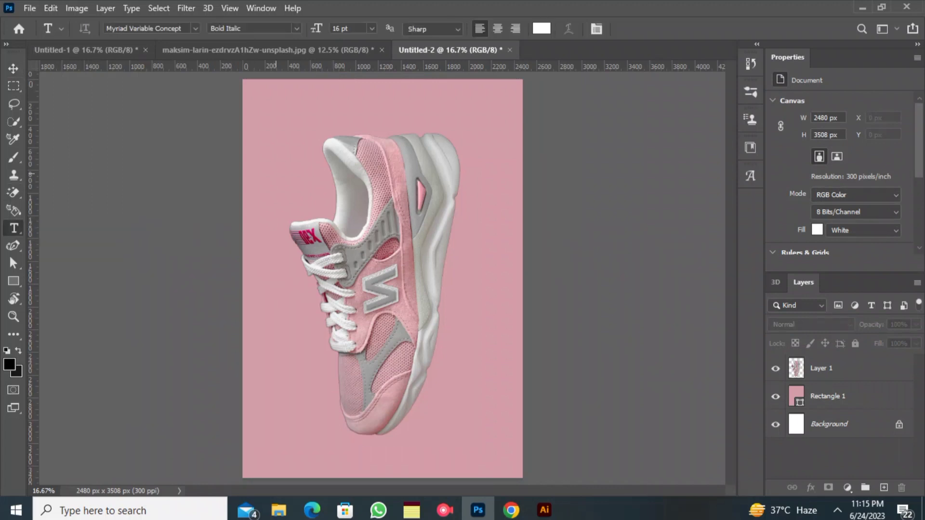
pyautogui.click(274, 172)
pyautogui.write('SNEAKERS')
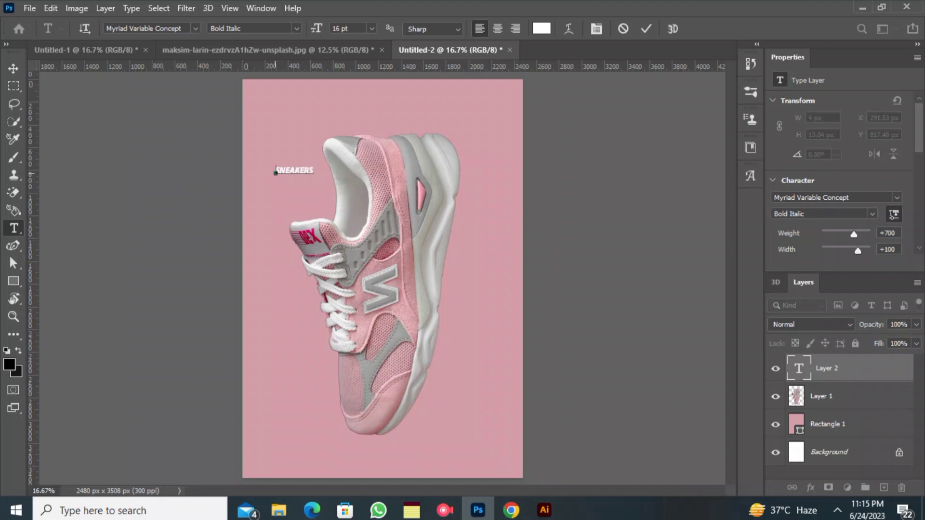
# - Enlarge the SNEAKERS text to 120 pt and move it to start at the page's left edge
pyautogui.doubleClick(275, 173)
pyautogui.moveTo(316, 28); pyautogui.dragTo(361, 28)
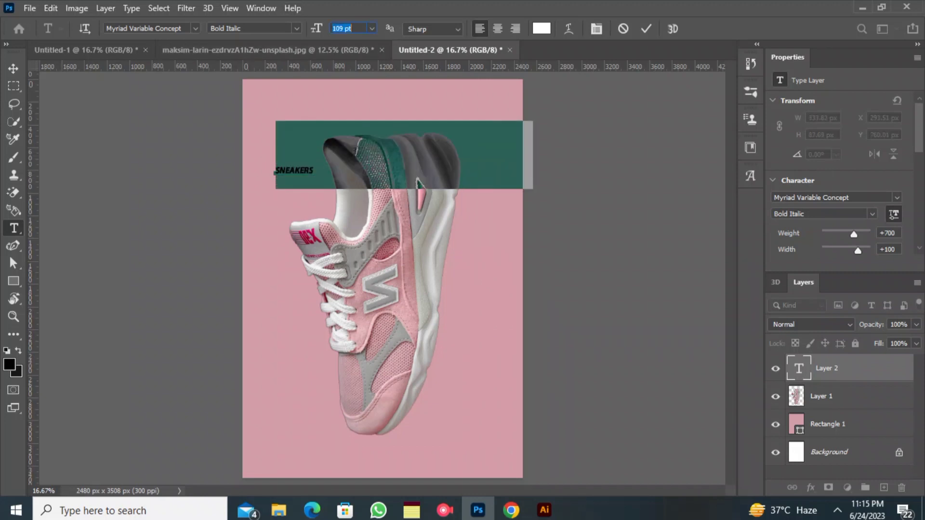
pyautogui.moveTo(385, 212); pyautogui.dragTo(355, 219)
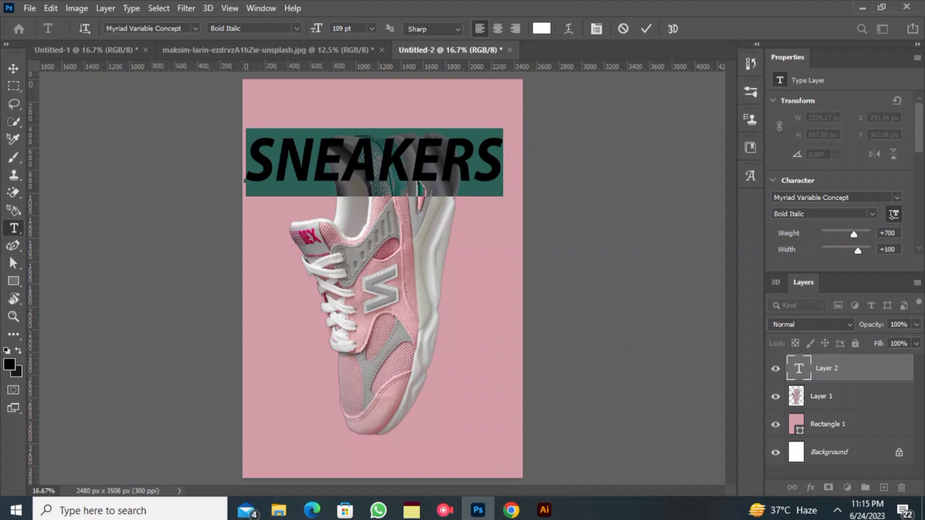
pyautogui.moveTo(317, 29); pyautogui.dragTo(322, 29)
pyautogui.moveTo(358, 290); pyautogui.dragTo(356, 294)
pyautogui.click(646, 28)
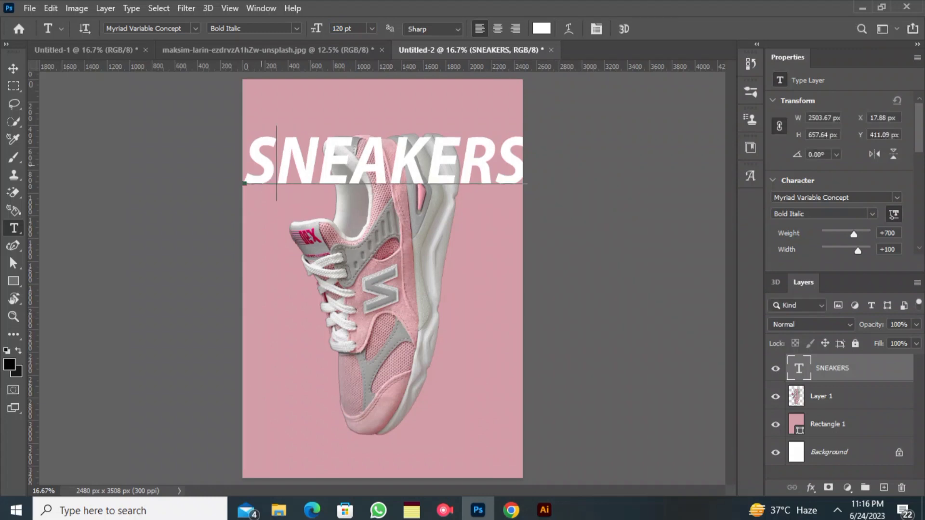
# - Set the SNEAKERS text to 95 pt and position it within the page across the sneaker's heel
pyautogui.moveTo(277, 159); pyautogui.dragTo(352, 170)
pyautogui.doubleClick(477, 173)
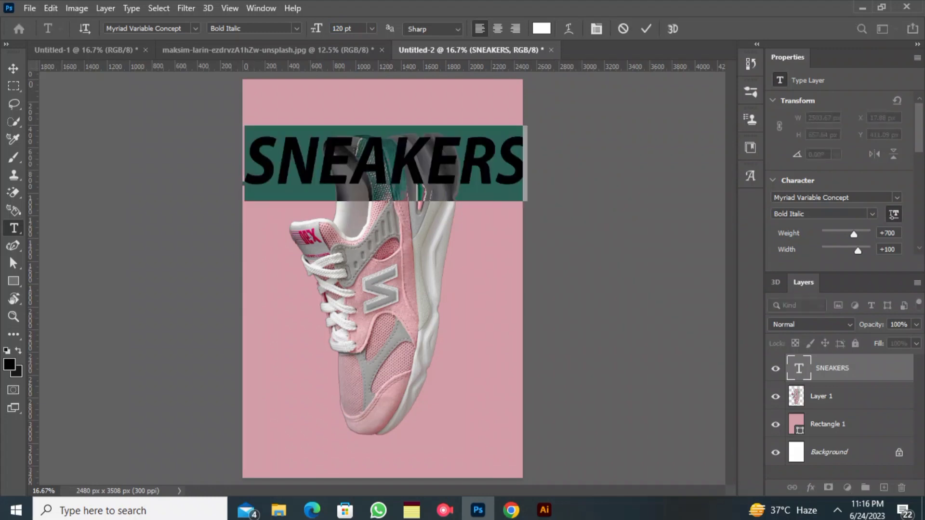
pyautogui.moveTo(316, 29); pyautogui.dragTo(304, 28)
pyautogui.moveTo(358, 284); pyautogui.dragTo(391, 288)
pyautogui.click(646, 29)
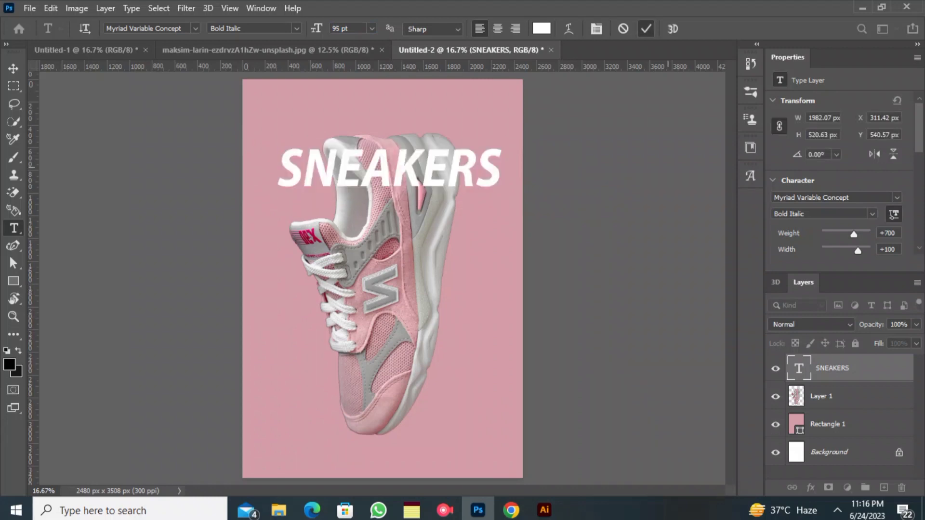
# - Duplicate the SNEAKERS text layer nine times
pyautogui.hotkey('ctrl', 'j')
pyautogui.hotkey('ctrl', 'j')
pyautogui.hotkey('ctrl', 'j')
pyautogui.hotkey('ctrl', 'j')
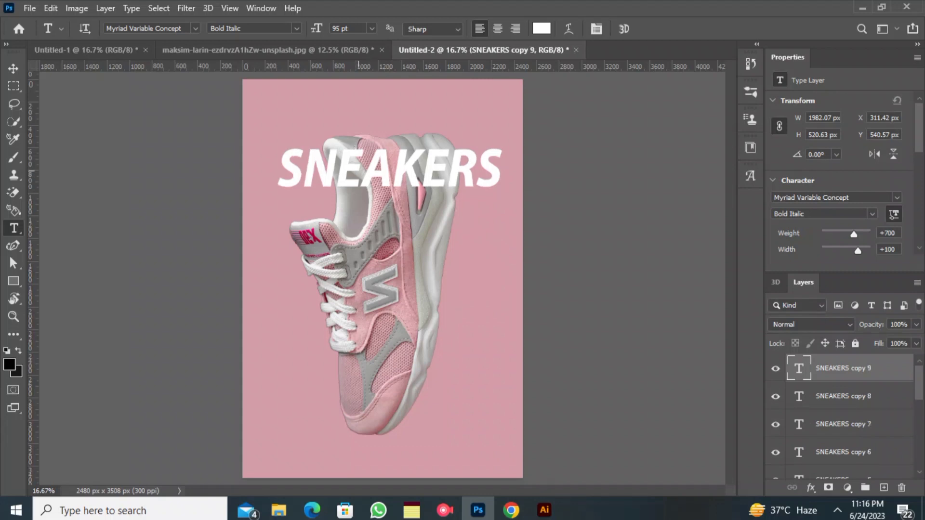
# - Arrange the SNEAKERS copies into five evenly spaced rows down the page, with the lower rows stepping left
pyautogui.press('v')
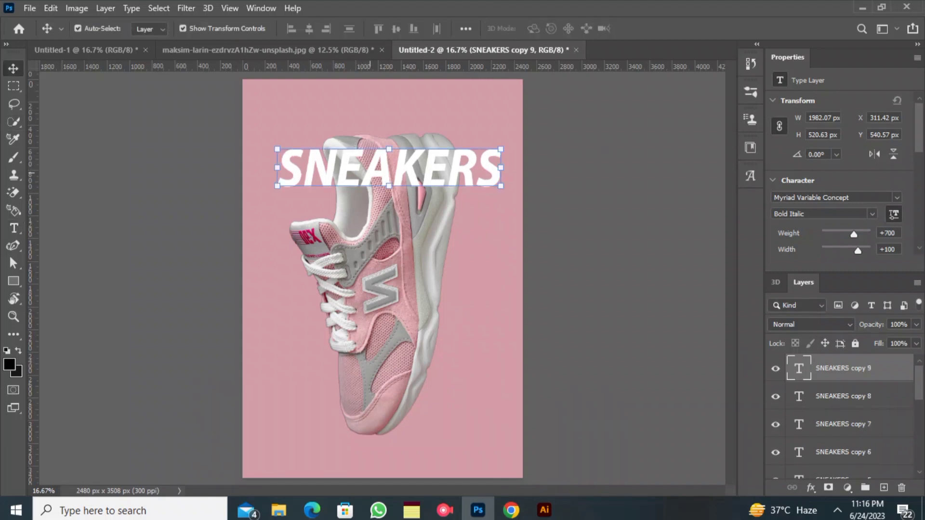
pyautogui.moveTo(379, 166); pyautogui.dragTo(370, 211)
pyautogui.moveTo(385, 168); pyautogui.dragTo(359, 317)
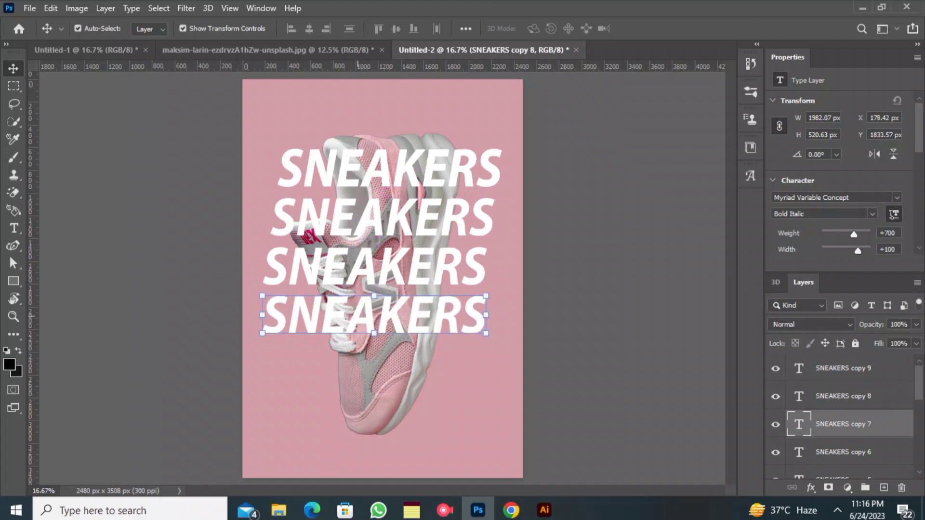
pyautogui.moveTo(373, 267)
pyautogui.mouseDown()
pyautogui.moveTo(381, 267)
pyautogui.moveTo(369, 266)
pyautogui.mouseUp()
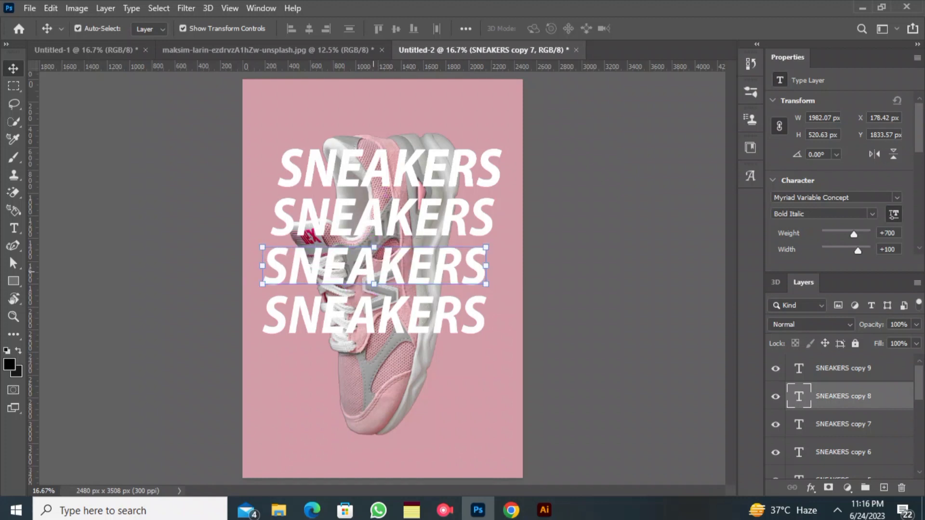
pyautogui.moveTo(378, 222); pyautogui.dragTo(380, 332)
# - Convert all the SNEAKERS text layers into one smart object and place it behind the sneaker
pyautogui.scroll(-3, 840, 414)
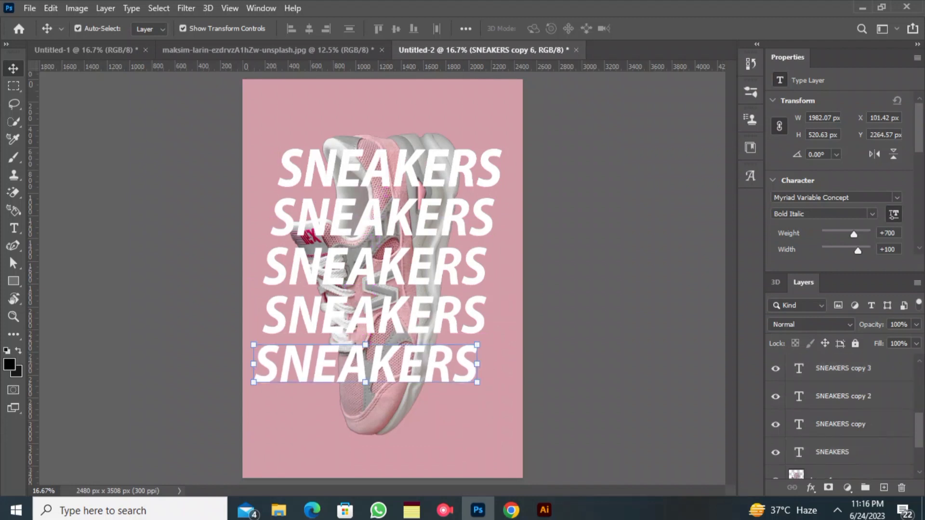
pyautogui.keyDown('ctrl'); pyautogui.click(841, 452); pyautogui.keyUp('ctrl')
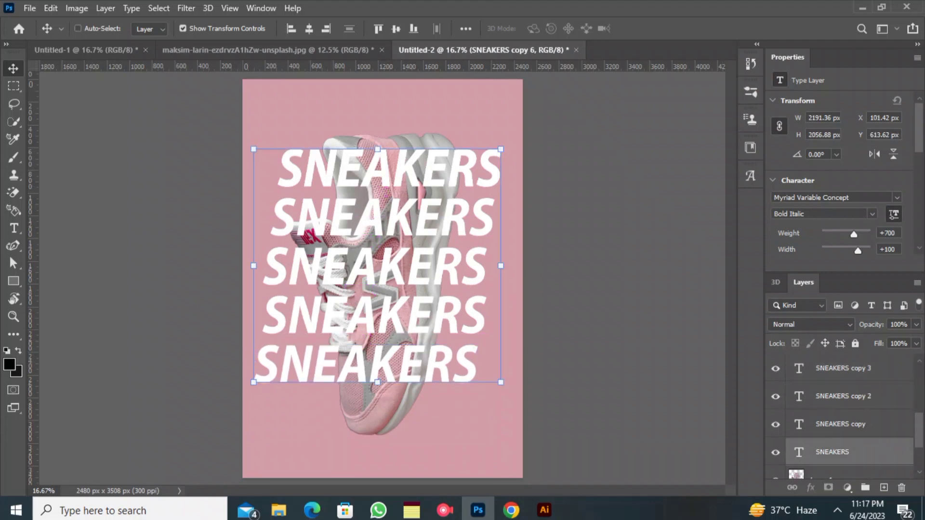
pyautogui.keyDown('ctrl'); pyautogui.click(840, 424); pyautogui.keyUp('ctrl')
pyautogui.keyDown('ctrl'); pyautogui.click(841, 396); pyautogui.keyUp('ctrl')
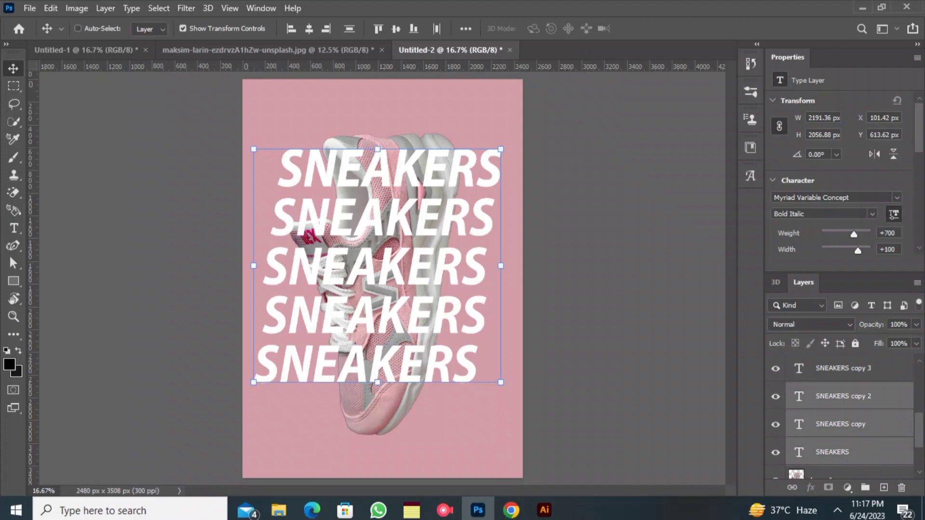
pyautogui.keyDown('ctrl'); pyautogui.click(840, 368); pyautogui.keyUp('ctrl')
pyautogui.scroll(2, 841, 395)
pyautogui.keyDown('ctrl'); pyautogui.click(840, 368); pyautogui.keyUp('ctrl')
pyautogui.keyDown('ctrl'); pyautogui.click(841, 424); pyautogui.keyUp('ctrl')
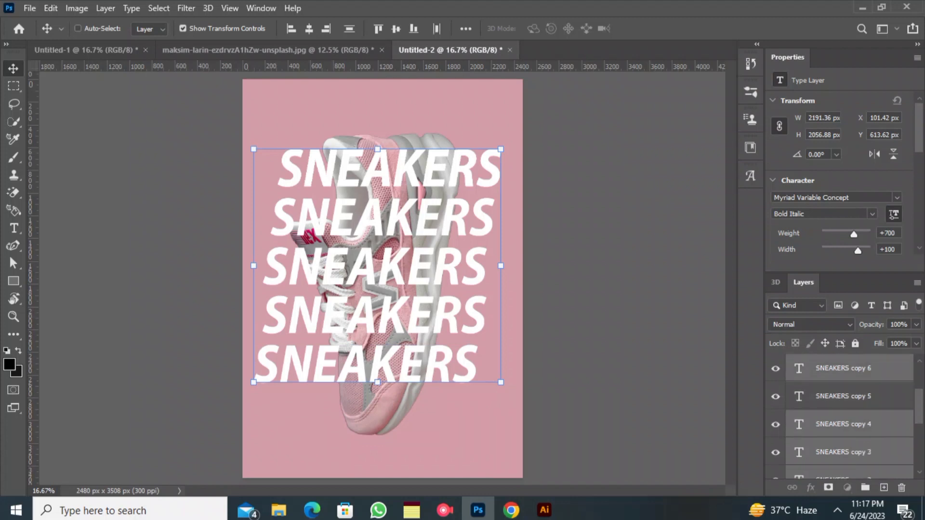
pyautogui.scroll(2, 841, 415)
pyautogui.keyDown('ctrl'); pyautogui.click(841, 452); pyautogui.keyUp('ctrl')
pyautogui.keyDown('ctrl'); pyautogui.click(840, 396); pyautogui.keyUp('ctrl')
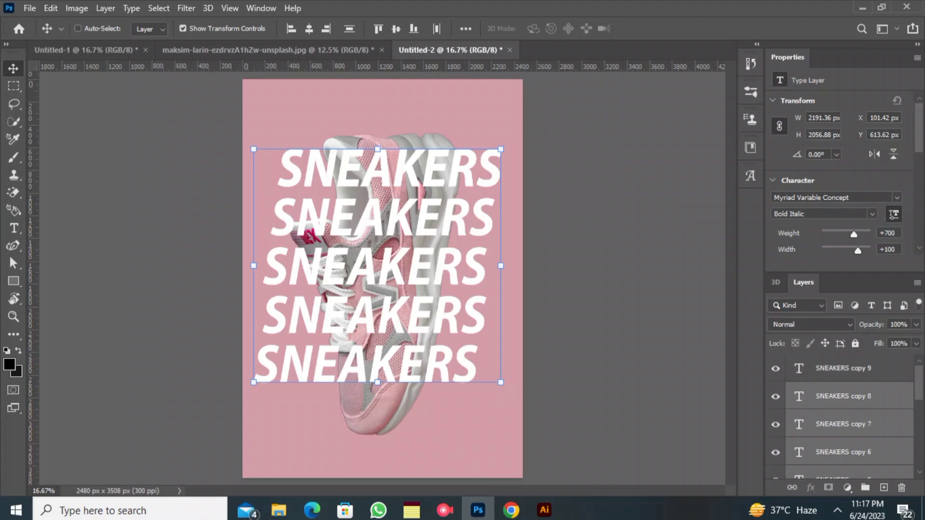
pyautogui.keyDown('ctrl'); pyautogui.click(841, 368); pyautogui.keyUp('ctrl')
pyautogui.rightClick(843, 423)
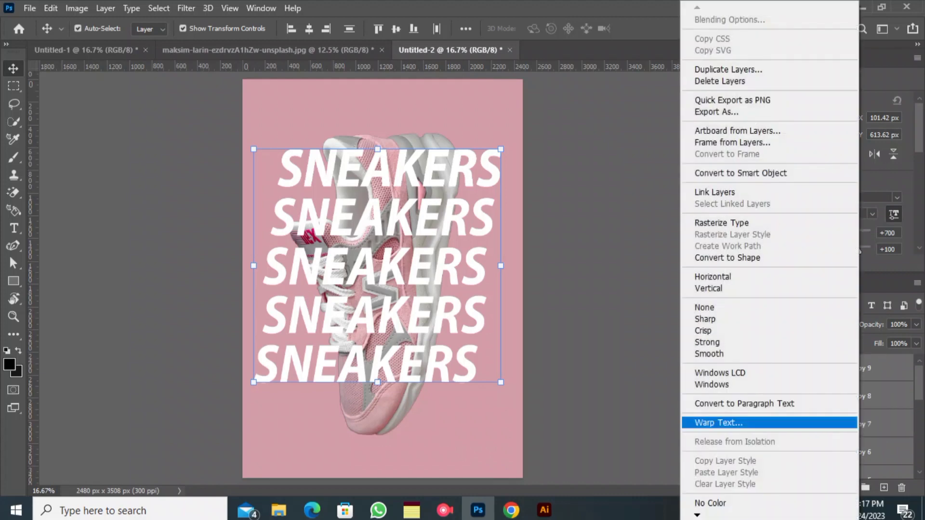
pyautogui.click(741, 173)
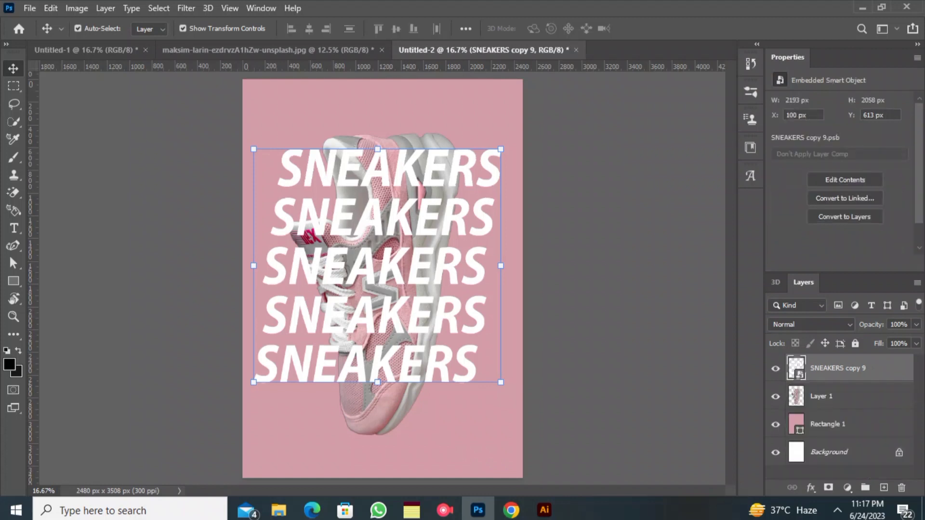
pyautogui.hotkey('ctrl', '[')
pyautogui.click(677, 379)
# - Lock the pink rectangle layer and shift the SNEAKERS text block slightly left and up to X 74 px, Y 607 px
pyautogui.click(466, 314)
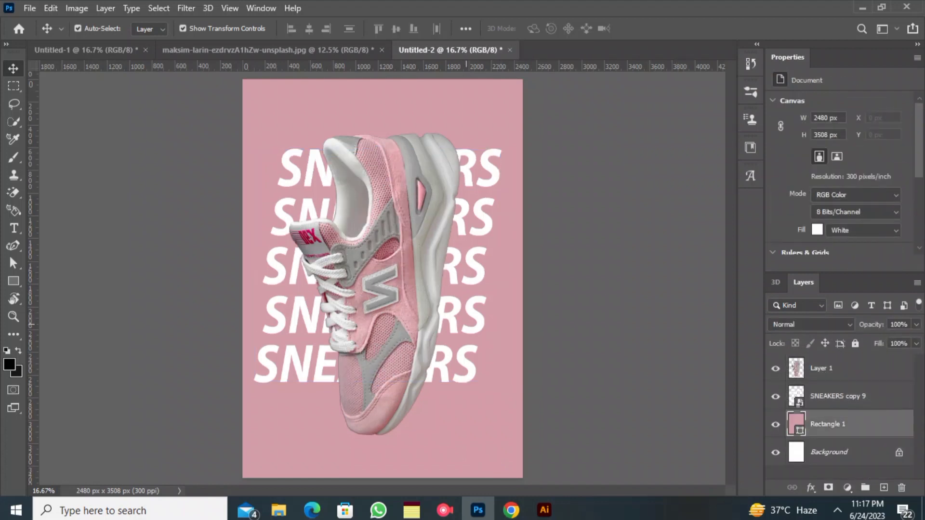
pyautogui.click(463, 312)
pyautogui.click(460, 312)
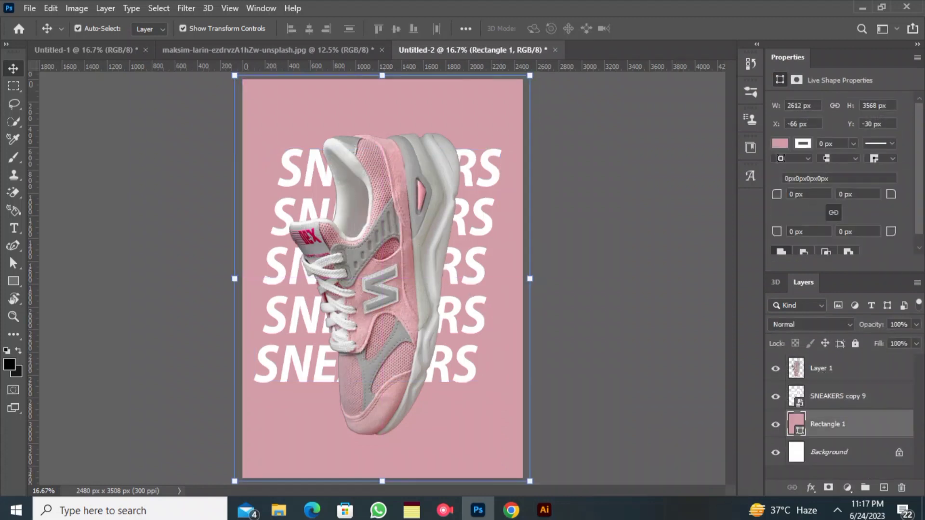
pyautogui.click(855, 343)
pyautogui.moveTo(486, 273); pyautogui.dragTo(482, 274)
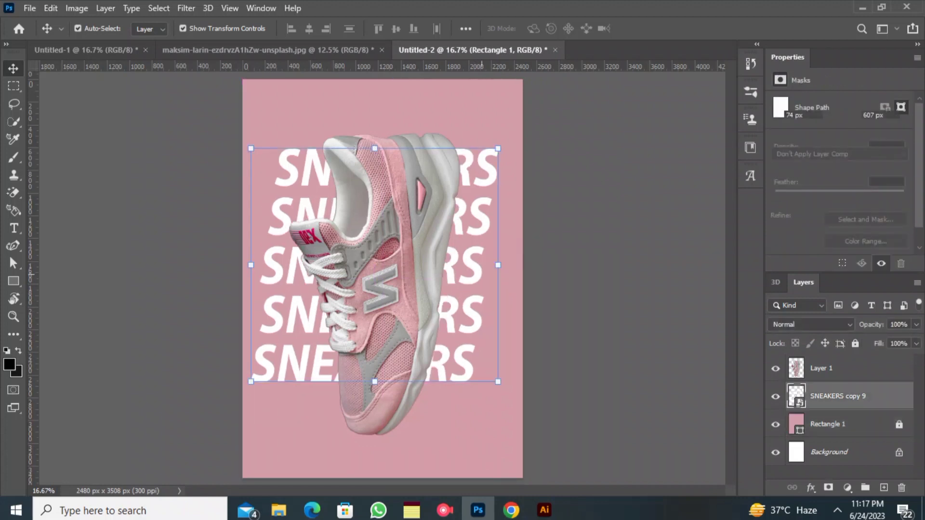
# - Enlarge the SNEAKERS text block to about 2517 × 2362 px and shift it slightly left behind the sneaker
pyautogui.moveTo(498, 381); pyautogui.dragTo(531, 413)
pyautogui.moveTo(439, 340); pyautogui.dragTo(429, 341)
pyautogui.click(648, 28)
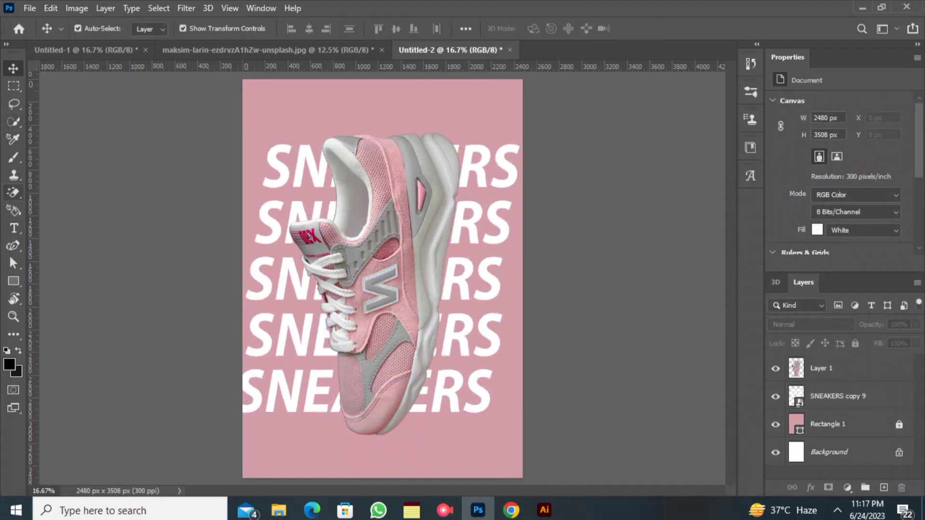
# - Draw a five-point S-shaped curve about 1259 × 2524 px with the Curvature Pen, winding across the sneaker from toe to heel
pyautogui.click(13, 246)
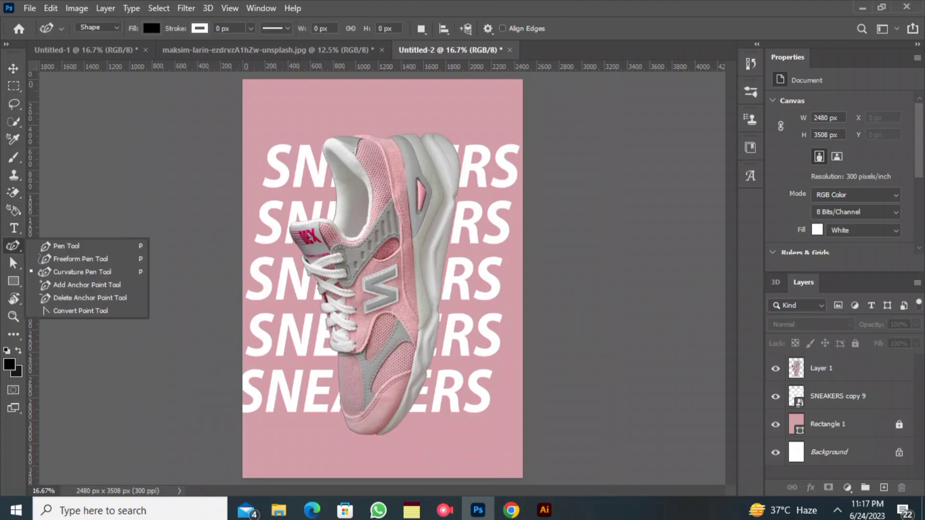
pyautogui.click(82, 272)
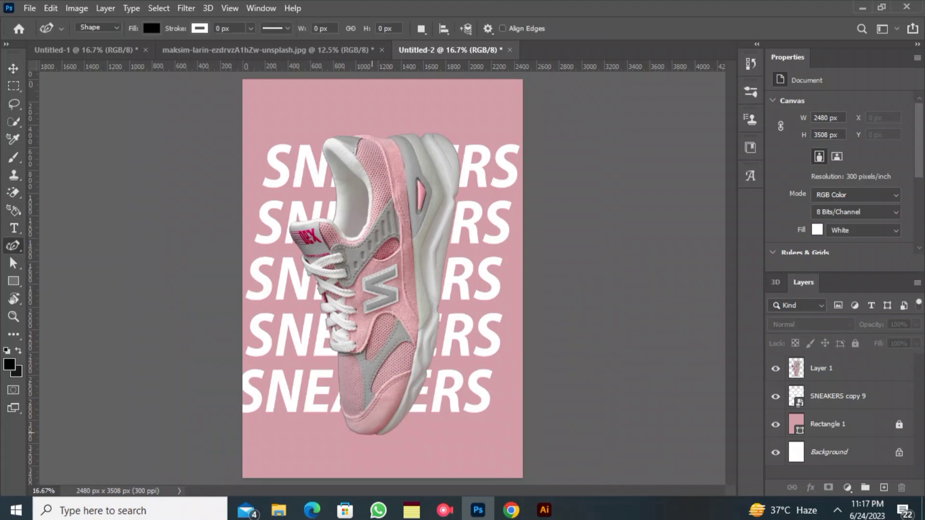
pyautogui.click(369, 429)
pyautogui.click(309, 337)
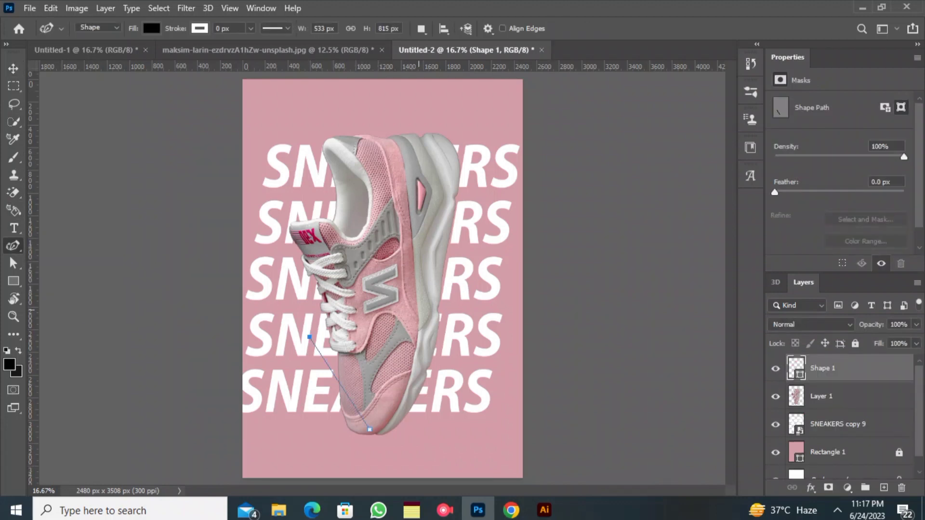
pyautogui.click(446, 297)
pyautogui.click(305, 185)
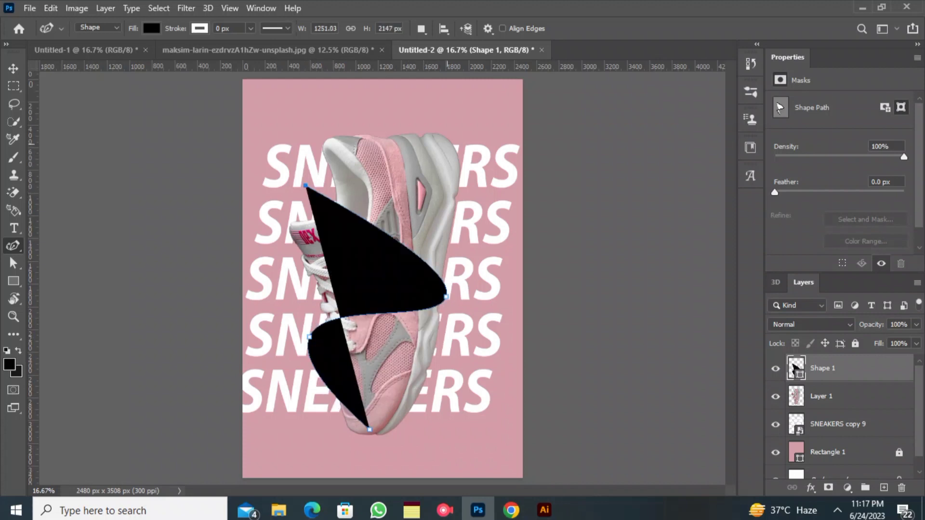
pyautogui.click(448, 143)
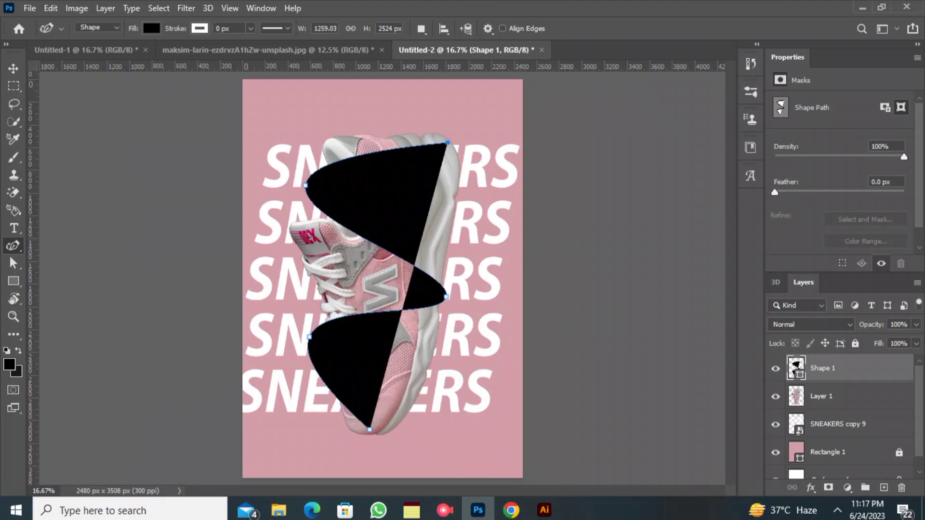
# - Give the winding curve no fill and a thin white stroke, and shift it slightly right over the sneaker
pyautogui.click(151, 28)
pyautogui.click(65, 56)
pyautogui.click(225, 28)
pyautogui.scroll(20, 226, 29)
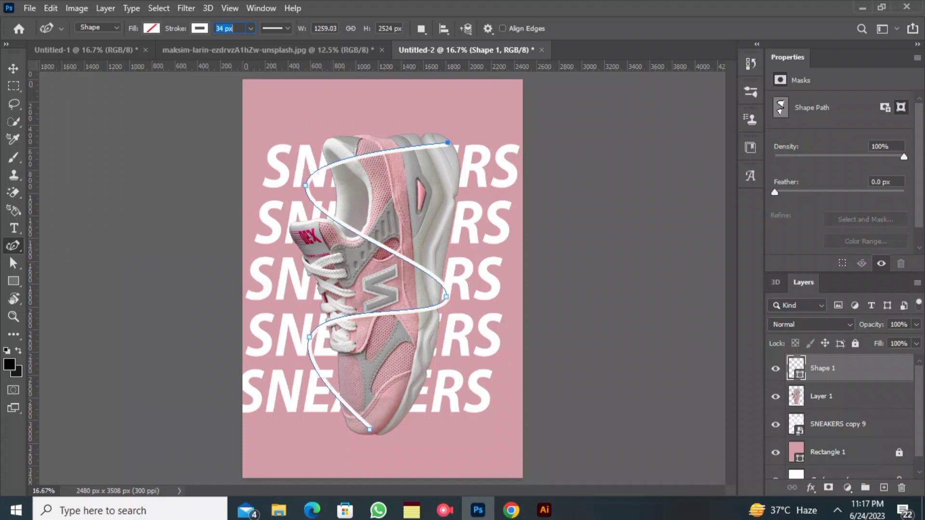
pyautogui.press('Down')
pyautogui.press('Down')
pyautogui.press('Down')
pyautogui.press('Down')
pyautogui.press('Down')
pyautogui.press('Down')
pyautogui.press('Down')
pyautogui.press('Down')
pyautogui.press('Down')
pyautogui.press('Down')
pyautogui.press('Down')
pyautogui.press('Down')
pyautogui.press('Down')
pyautogui.press('Down')
pyautogui.press('Down')
pyautogui.press('Down')
pyautogui.press('Down')
pyautogui.press('Return')
pyautogui.press('v')
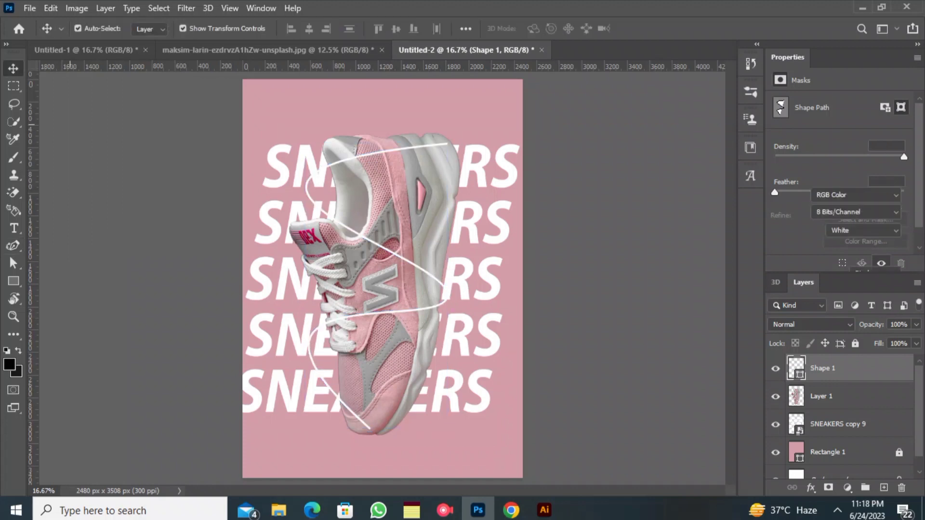
pyautogui.click(70, 125)
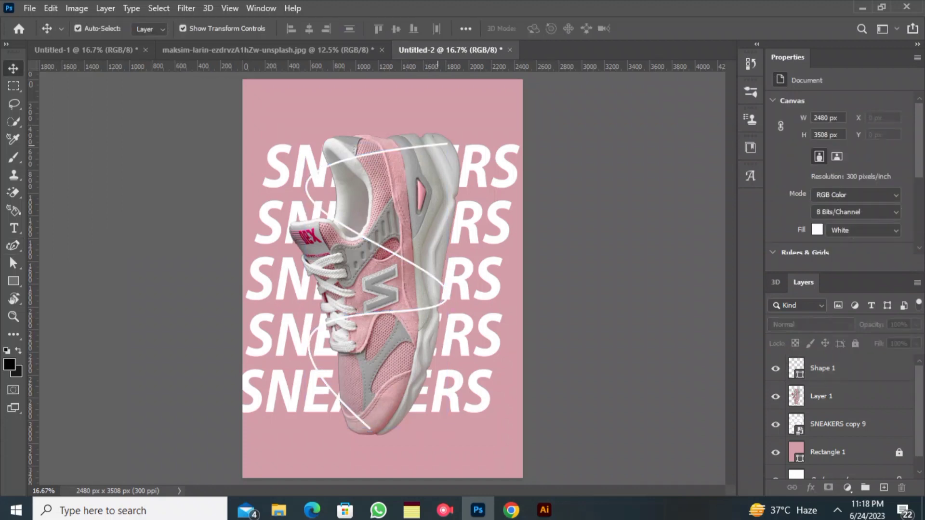
pyautogui.moveTo(447, 142); pyautogui.dragTo(448, 145)
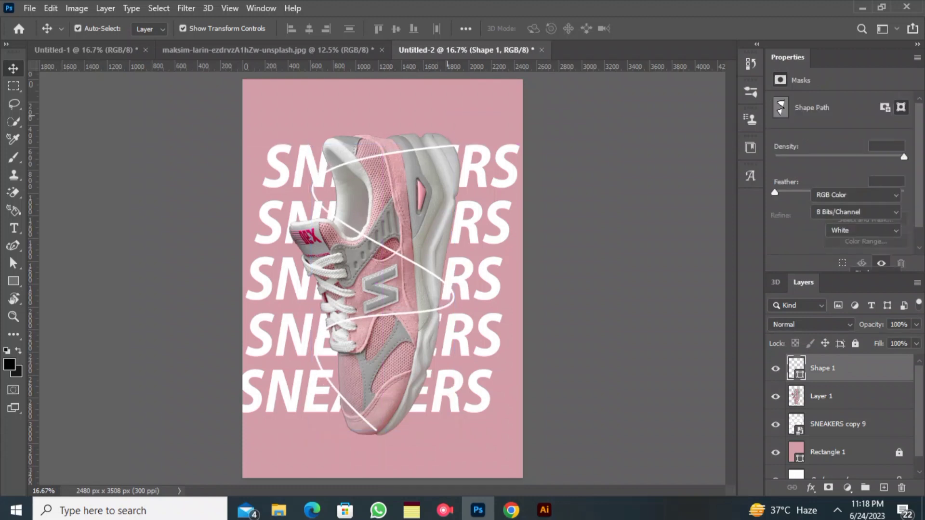
pyautogui.click(332, 379)
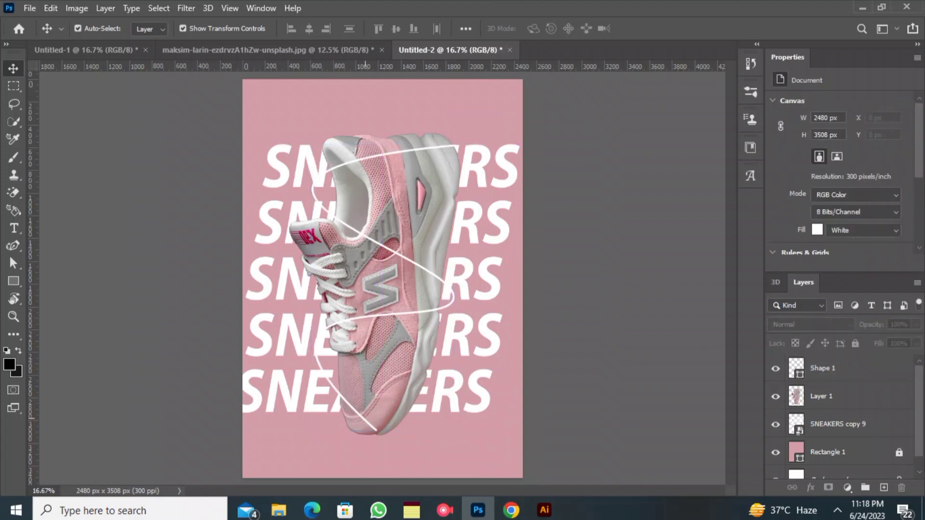
# - Rasterize the white curve layer and erase the curve's lower end where it crosses the sneaker's toe
pyautogui.click(376, 431)
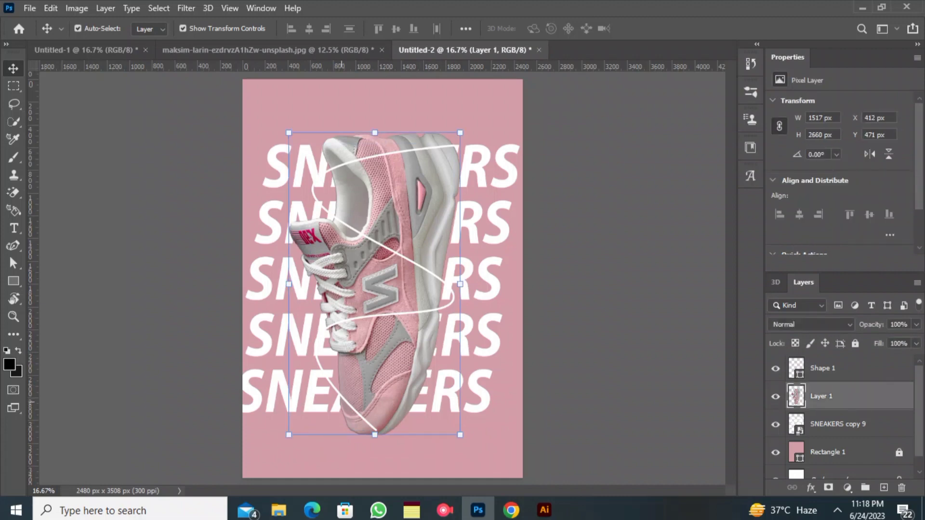
pyautogui.click(340, 396)
pyautogui.scroll(4, 391, 278)
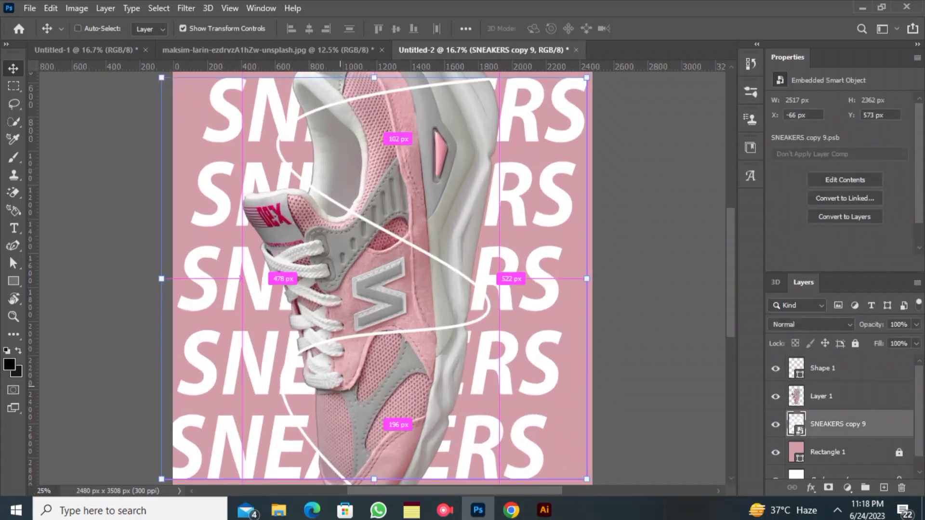
pyautogui.scroll(-6, 391, 278)
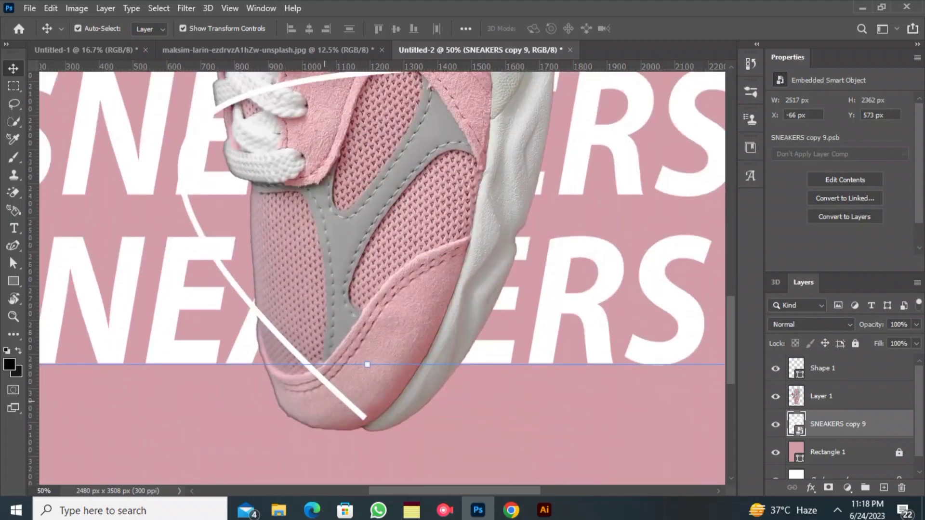
pyautogui.click(334, 389)
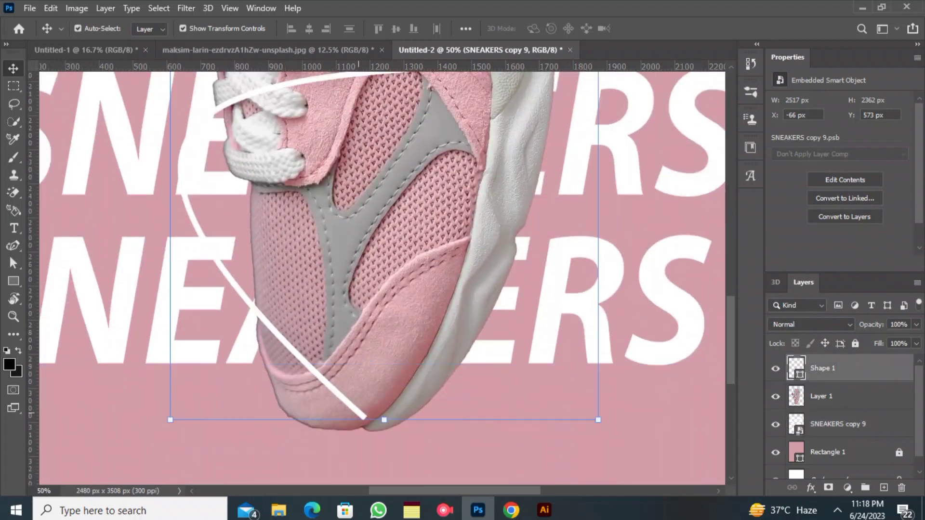
pyautogui.rightClick(13, 193)
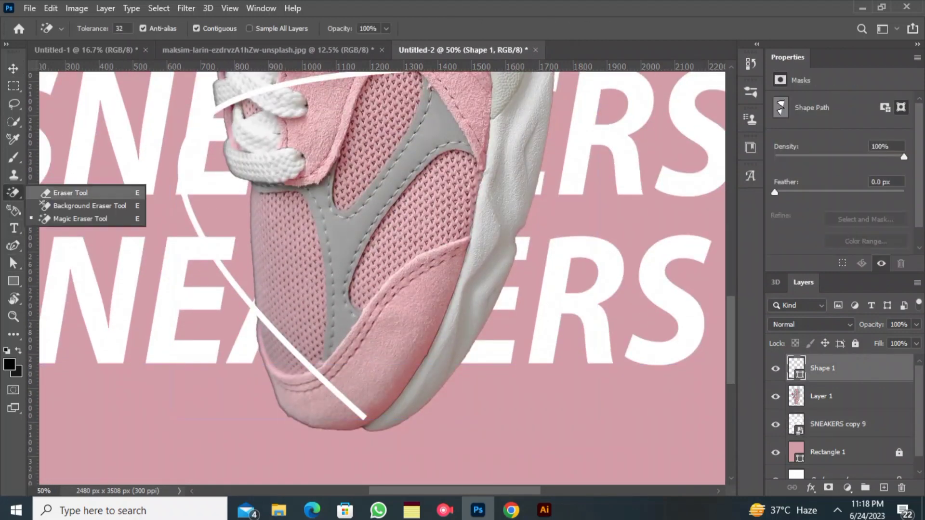
pyautogui.click(68, 192)
pyautogui.click(262, 320)
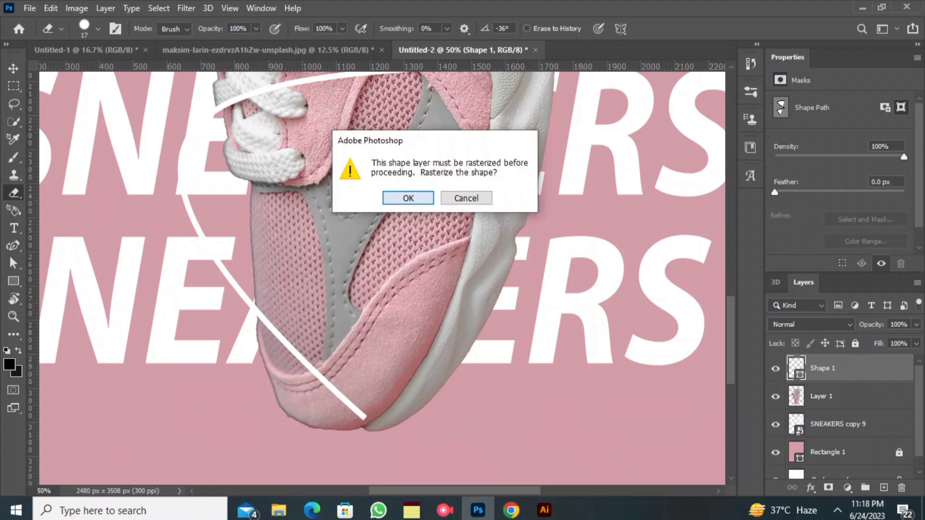
pyautogui.press('Return')
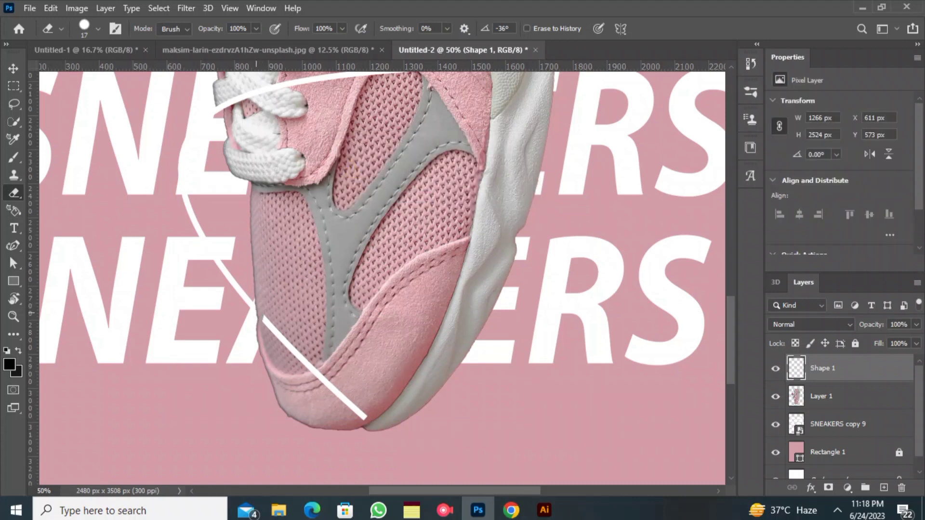
pyautogui.moveTo(265, 321); pyautogui.dragTo(365, 419)
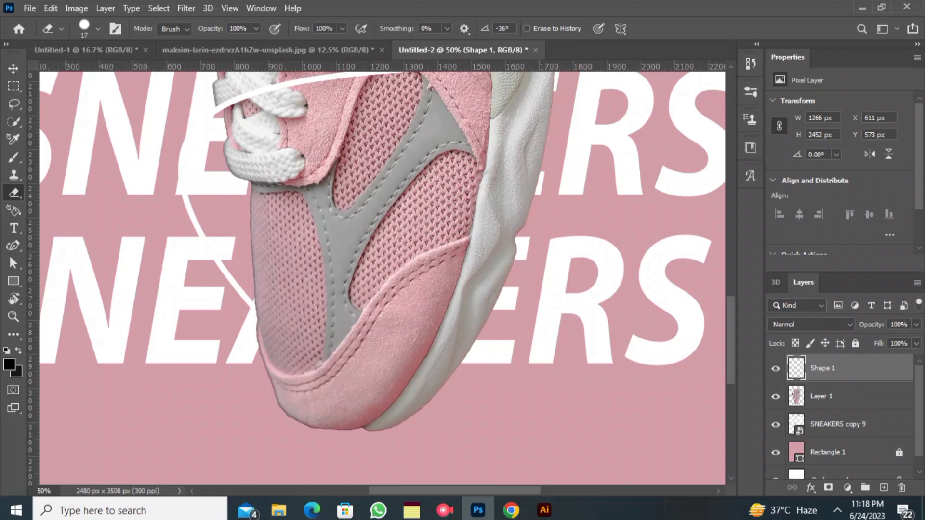
pyautogui.press('v')
pyautogui.hotkey('ctrl', '-')
pyautogui.hotkey('ctrl', '-')
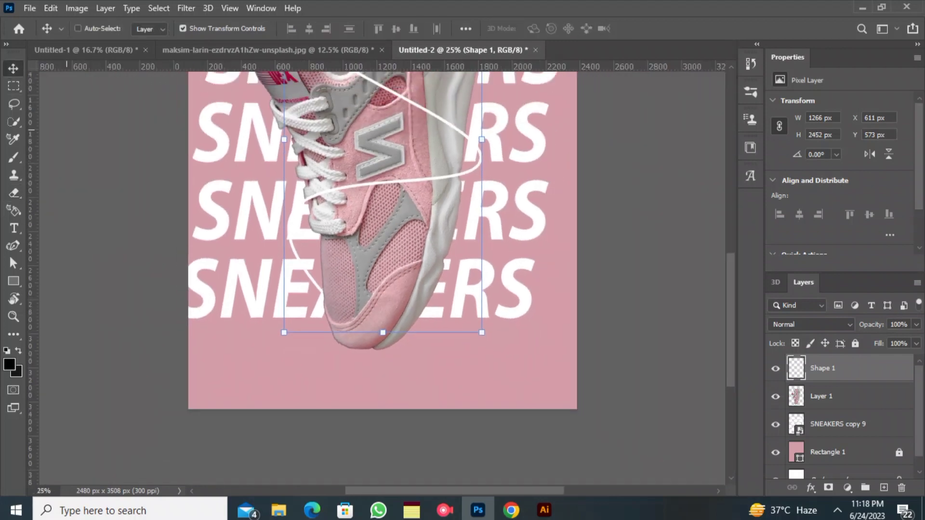
pyautogui.hotkey('ctrl', '-')
pyautogui.click(102, 212)
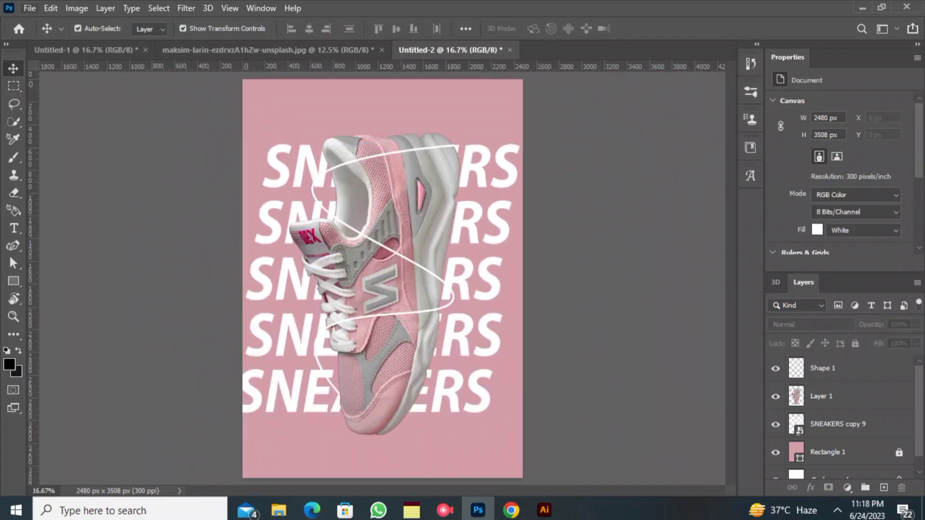
# - Draw a rectangle about 552 × 139 px on the pink background just below the sneaker's toe
pyautogui.click(30, 9)
pyautogui.click(217, 207)
pyautogui.press('u')
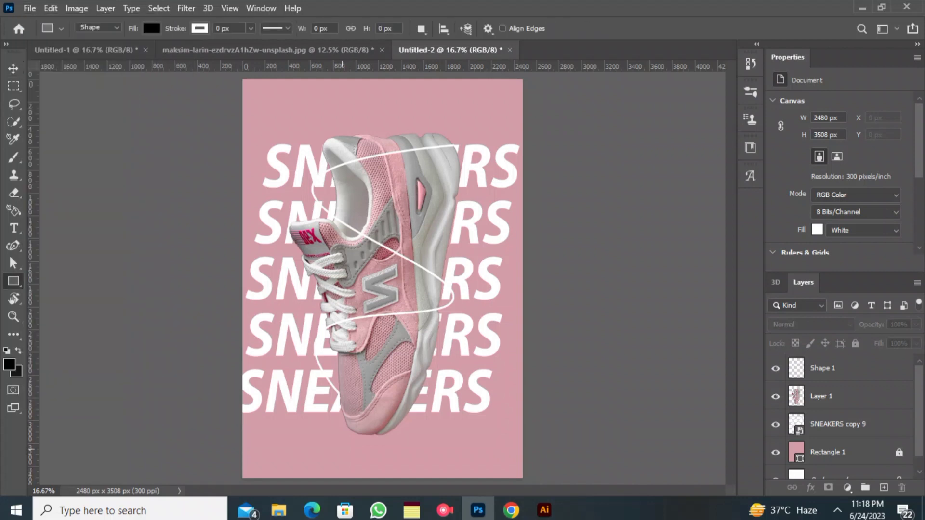
pyautogui.moveTo(337, 449); pyautogui.dragTo(401, 464)
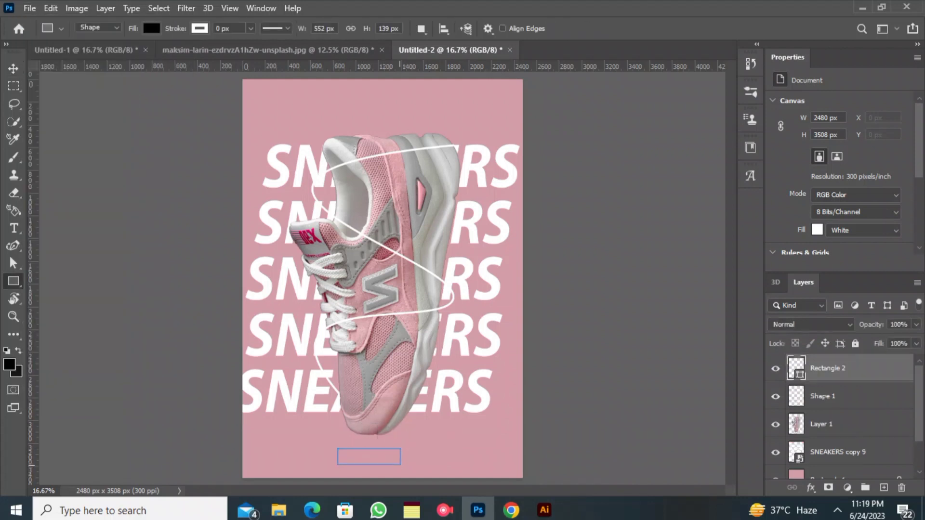
# - Fill the small rectangle with the darker recently used pink and shift it slightly right beneath the sneaker
pyautogui.click(151, 28)
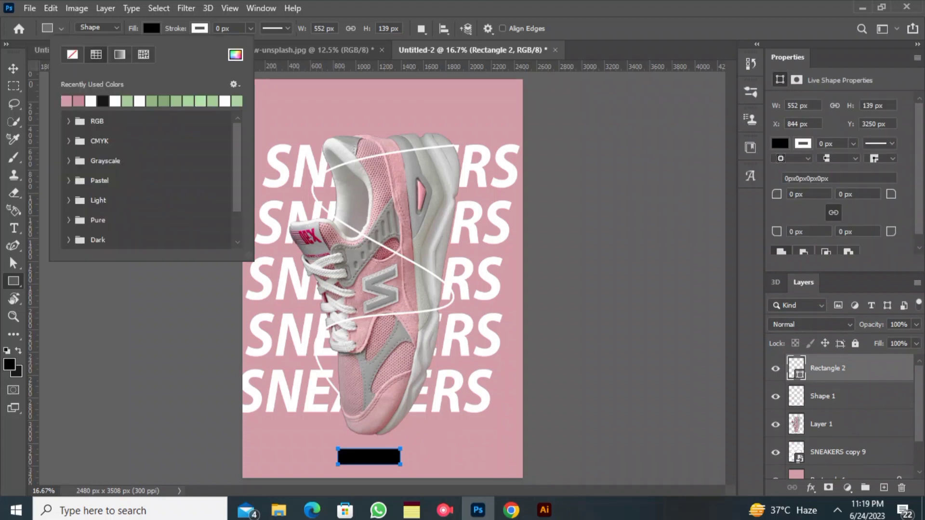
pyautogui.click(78, 101)
pyautogui.press('Escape')
pyautogui.press('v')
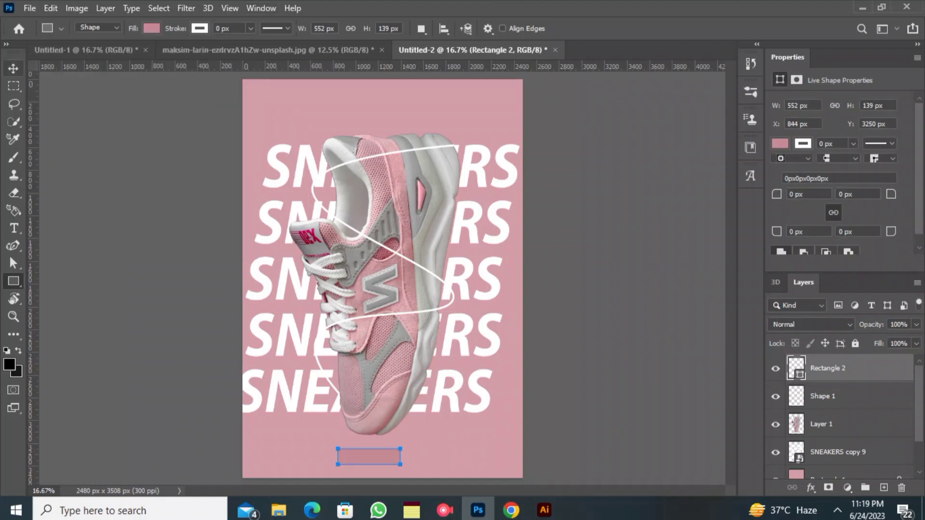
pyautogui.moveTo(361, 456)
pyautogui.mouseDown()
pyautogui.moveTo(386, 455)
pyautogui.moveTo(378, 455)
pyautogui.mouseUp()
pyautogui.click(216, 412)
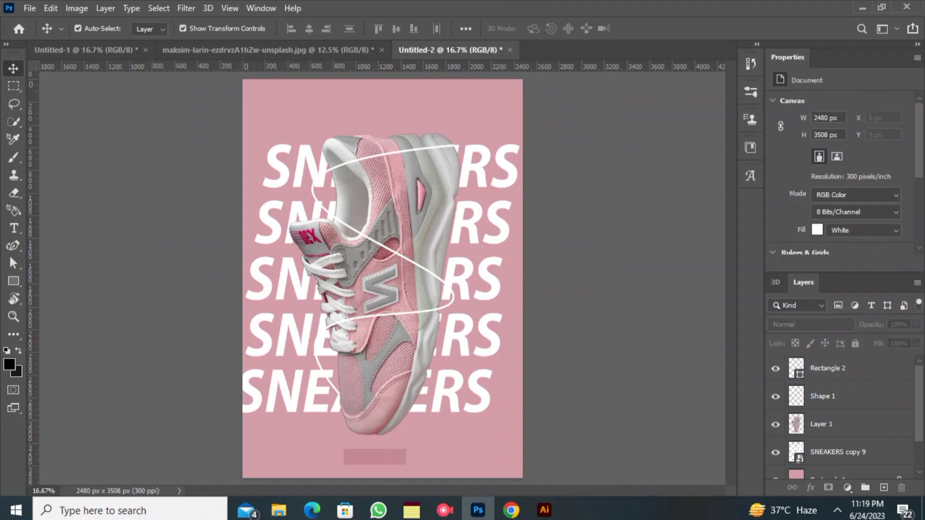
# - Add a white text line reading "Order Now" in the lower part of the poster
pyautogui.click(13, 228)
pyautogui.click(272, 448)
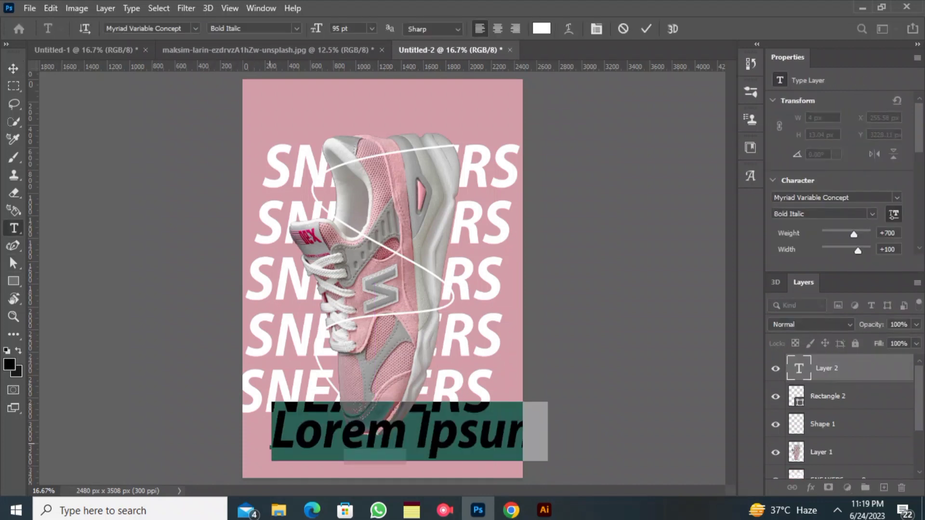
pyautogui.click(306, 432)
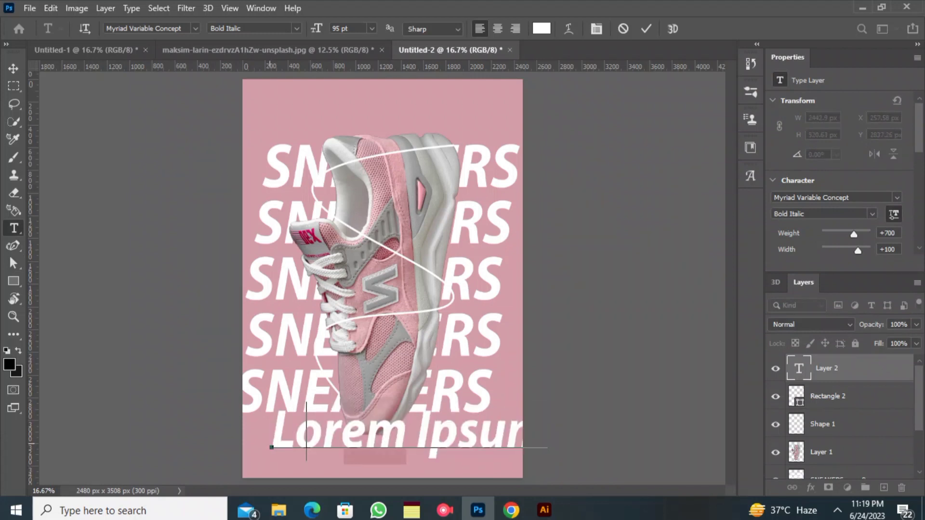
pyautogui.write('Order Now')
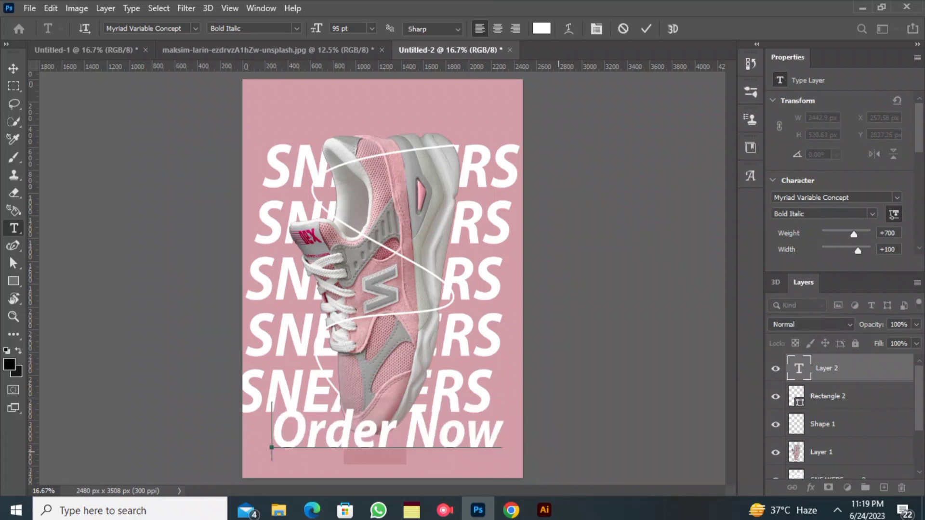
# - Set the Order Now text to 17 pt and centre it on the darker pink rectangle
pyautogui.hotkey('ctrl', 'a')
pyautogui.moveTo(316, 29); pyautogui.dragTo(282, 28)
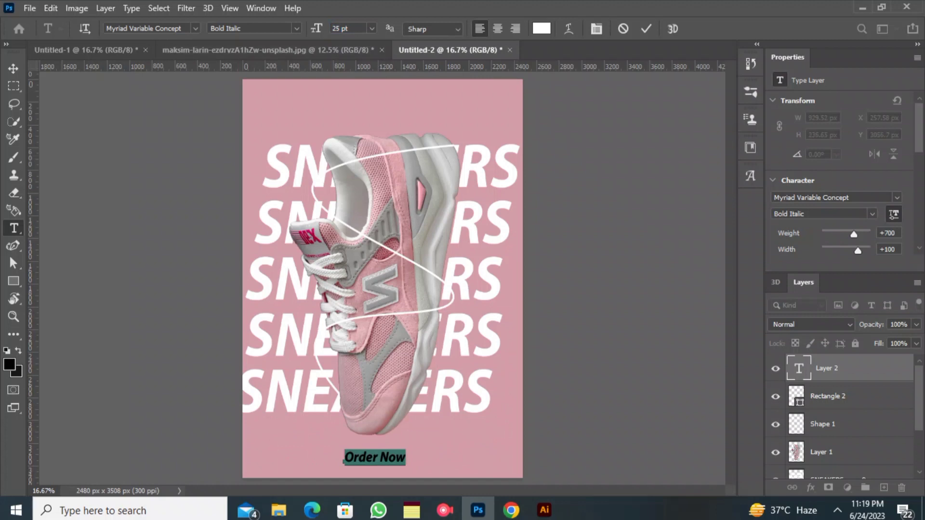
pyautogui.moveTo(316, 28); pyautogui.dragTo(312, 29)
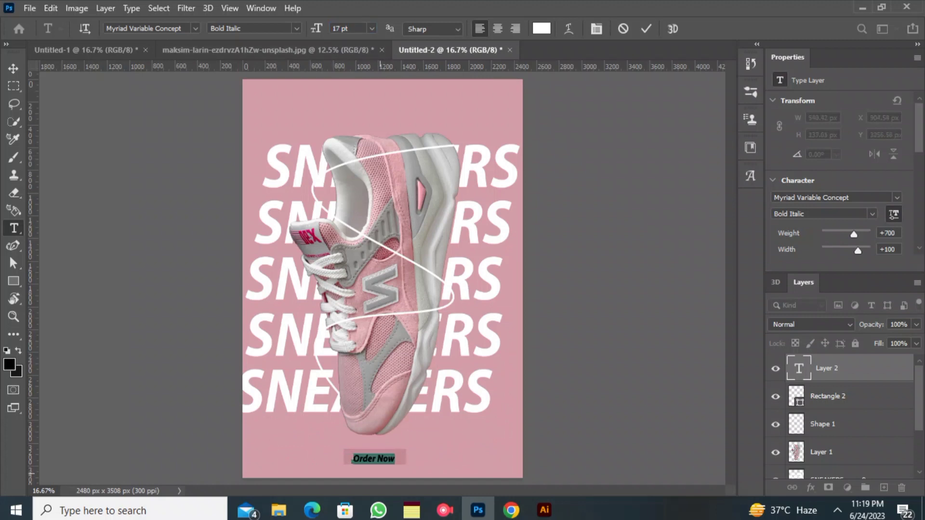
pyautogui.moveTo(381, 474); pyautogui.dragTo(381, 472)
pyautogui.click(646, 29)
pyautogui.press('v')
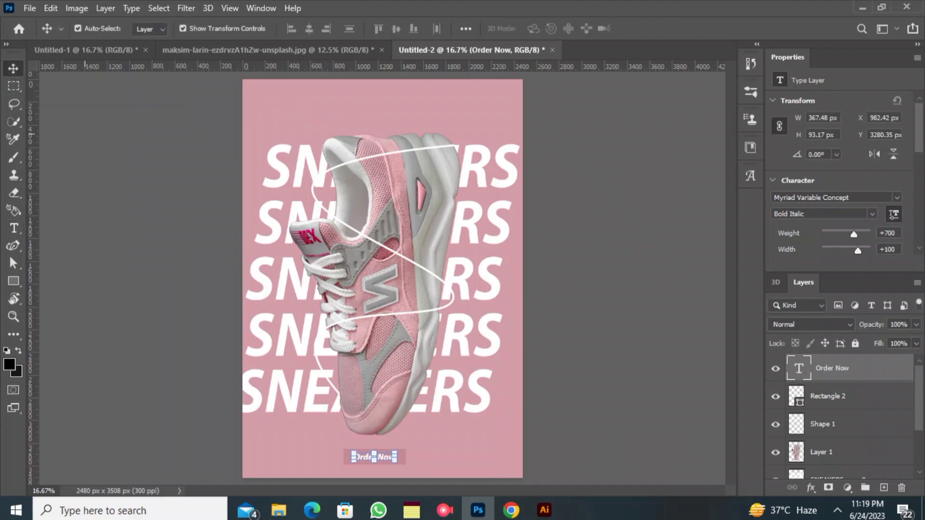
# - Place the image annie-spratt-yl3weKNBRTc-unsplash (1) from Downloads into the poster as a linked file
pyautogui.click(29, 8)
pyautogui.click(29, 8)
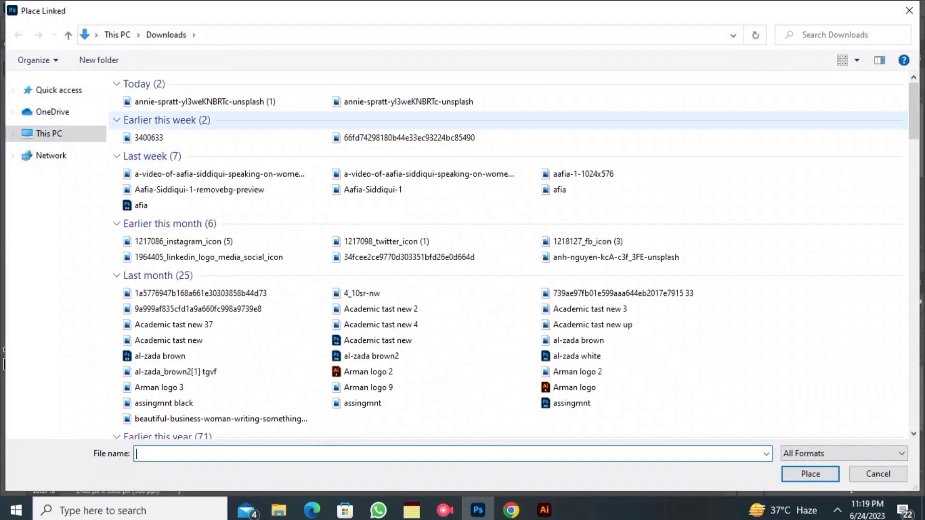
pyautogui.click(205, 102)
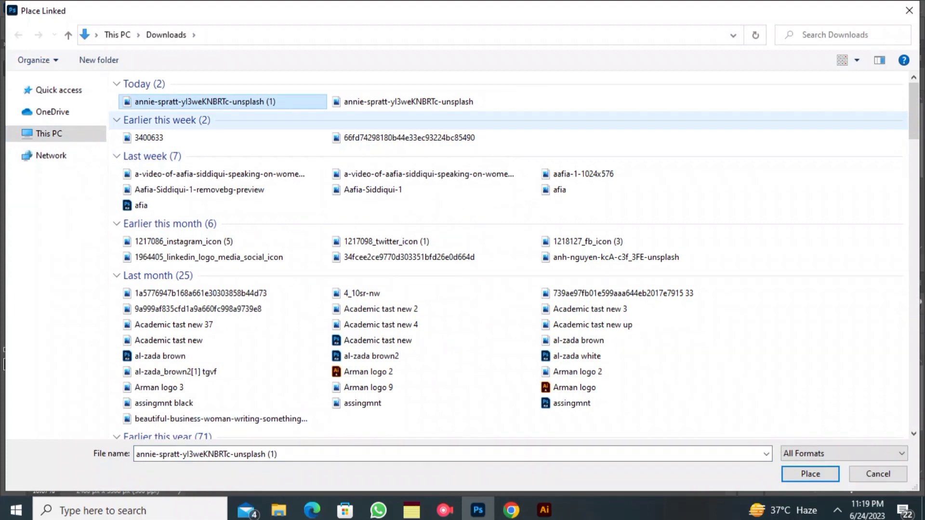
pyautogui.press('Return')
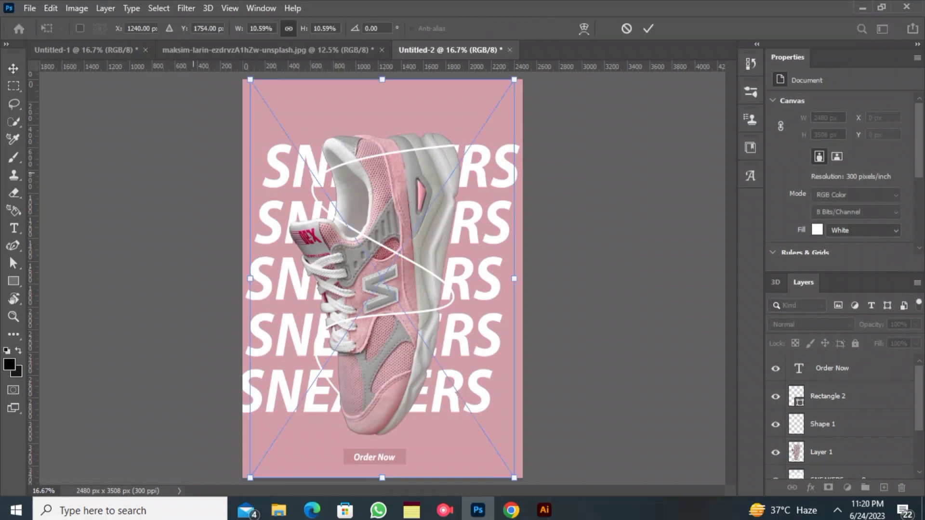
# - Align the placed texture with the poster's left edge and scale it proportionally to about 11.23% to cover the whole canvas
pyautogui.moveTo(362, 253); pyautogui.dragTo(352, 252)
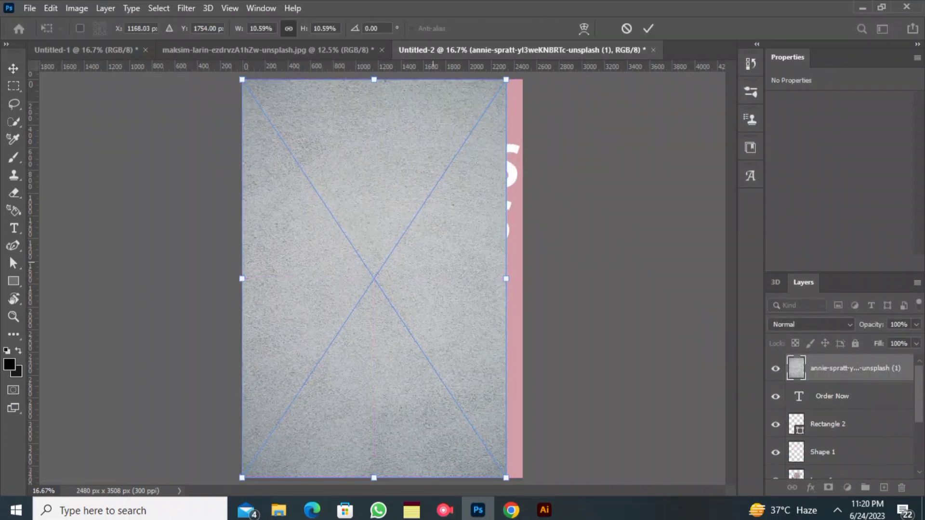
pyautogui.moveTo(507, 278); pyautogui.dragTo(523, 279)
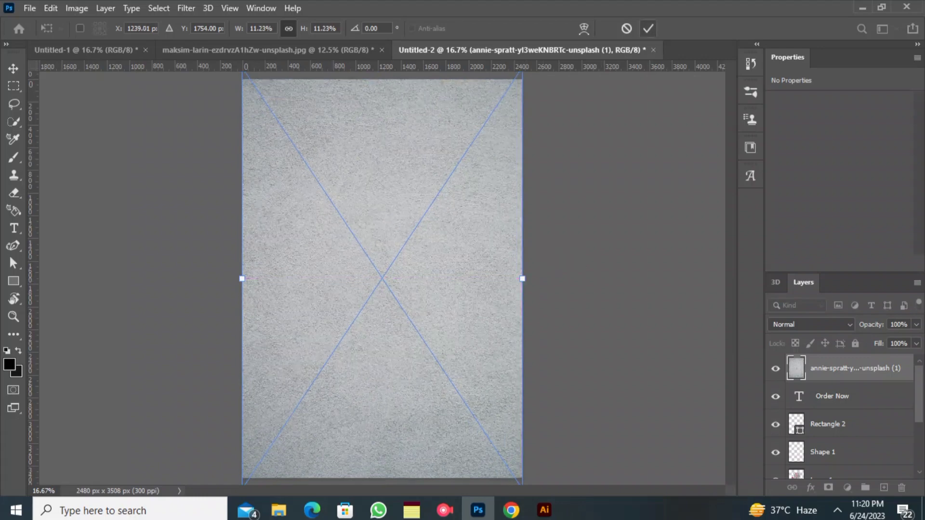
pyautogui.click(648, 28)
# - Set the texture layer's blend mode to Color Burn and toggle its visibility to compare the poster with and without it
pyautogui.click(812, 324)
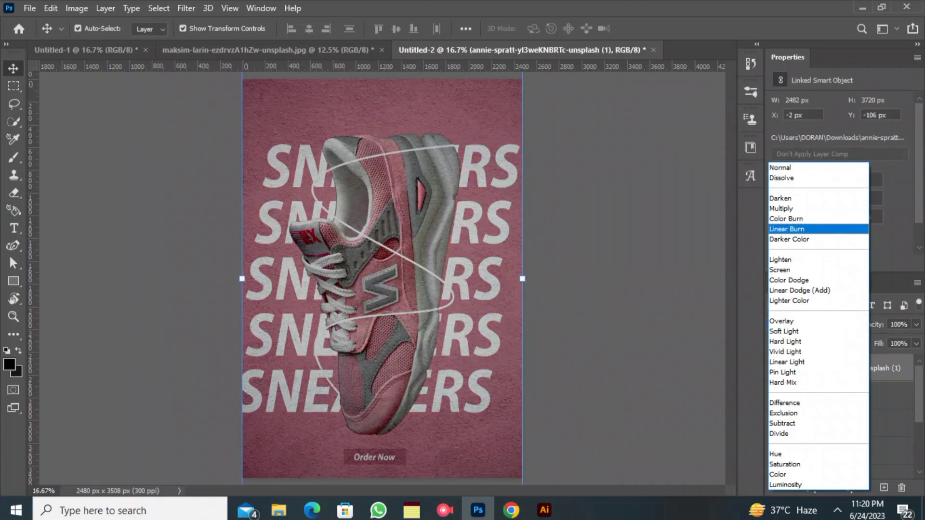
pyautogui.click(786, 218)
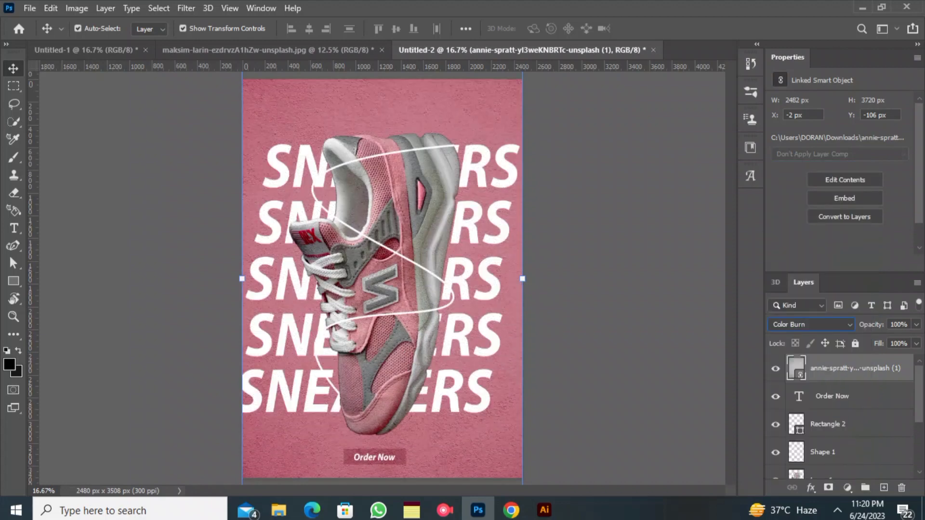
pyautogui.click(775, 369)
pyautogui.click(776, 369)
pyautogui.click(775, 368)
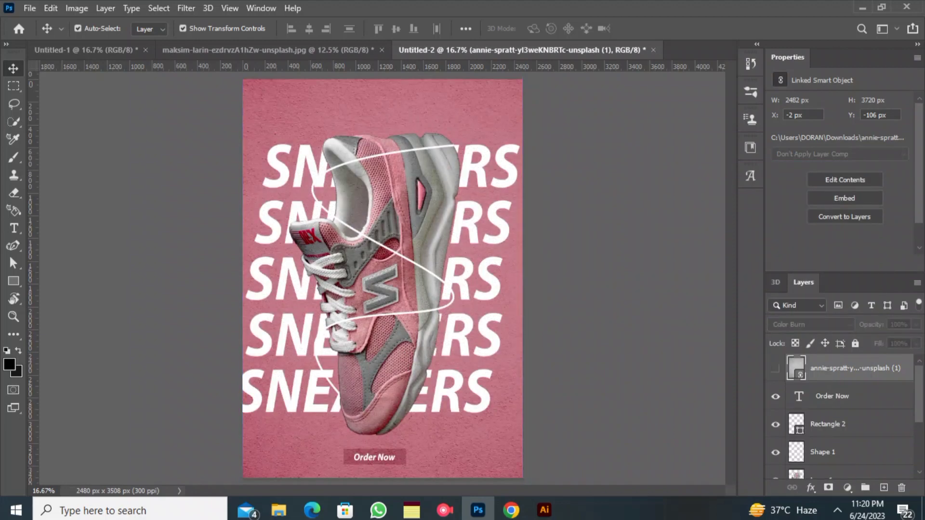
pyautogui.click(775, 369)
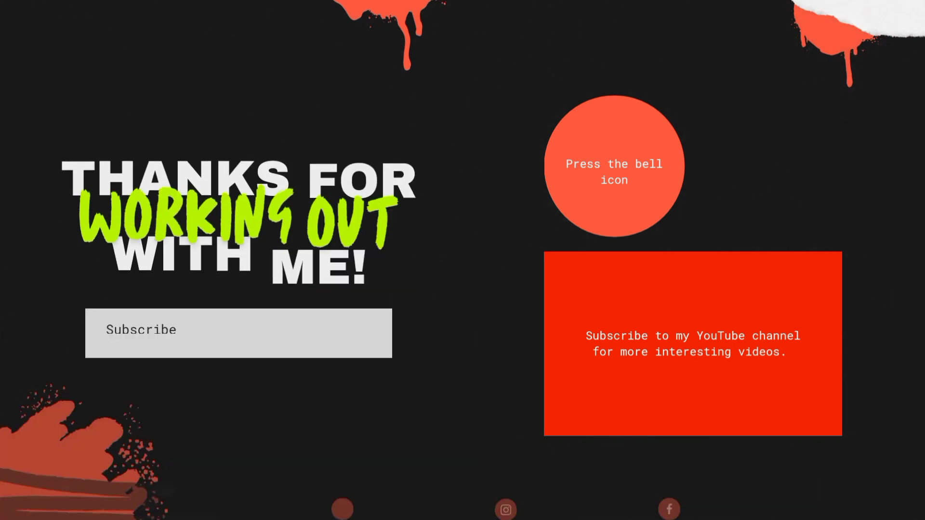